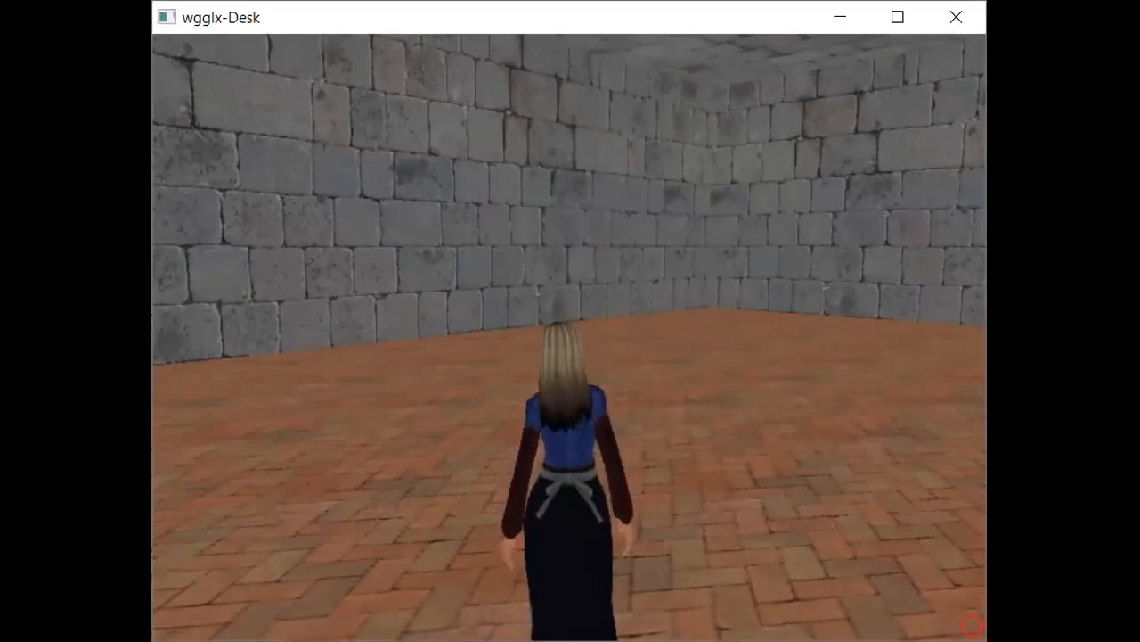
- Switch to object editing and add a new object just above the room's center
key("Right")
key("Right")
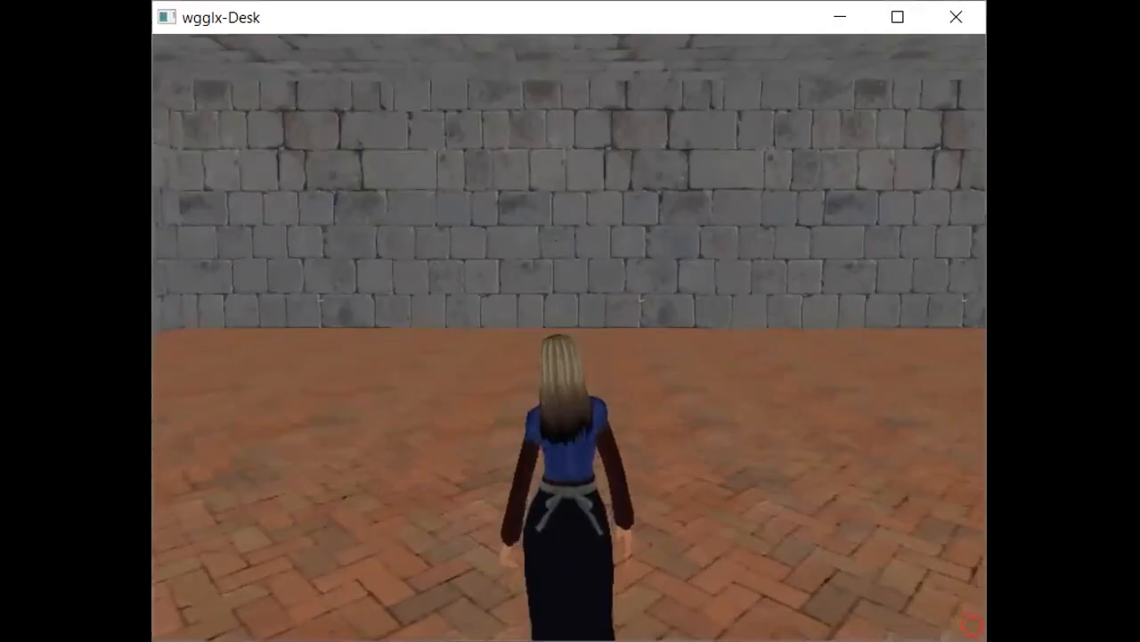
key("Escape")
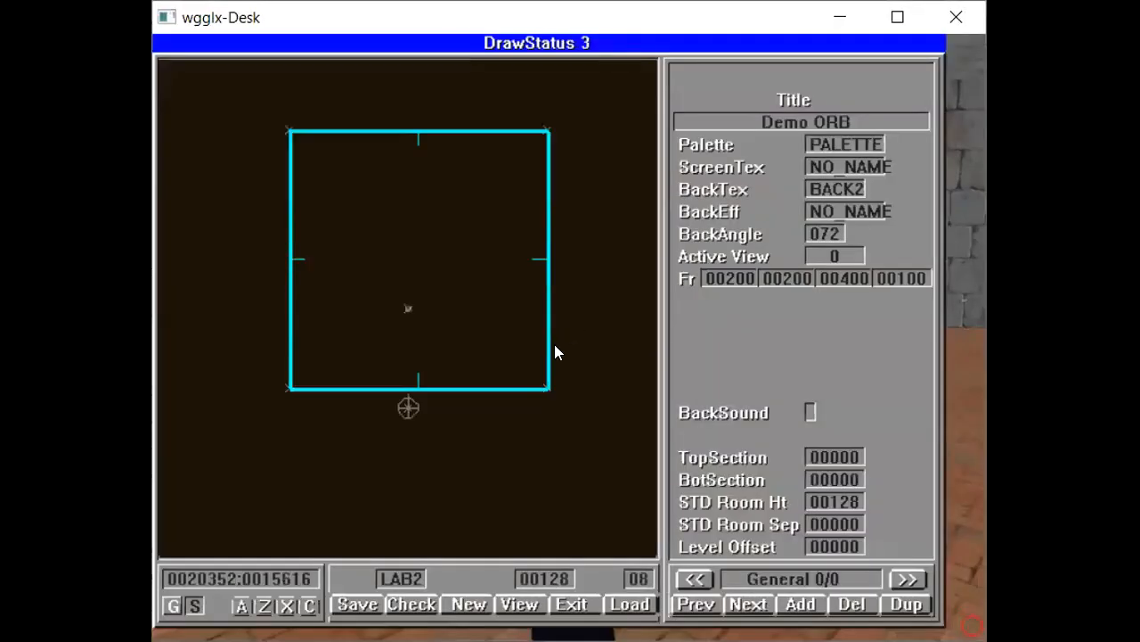
key("Tab")
key("Tab")
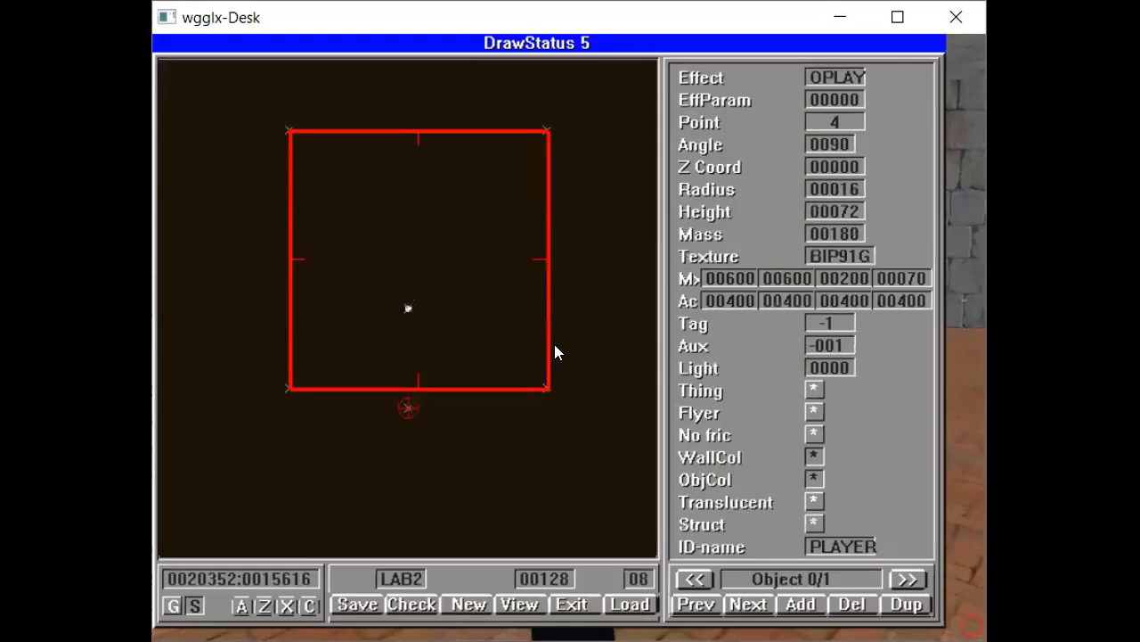
left_click(428, 248)
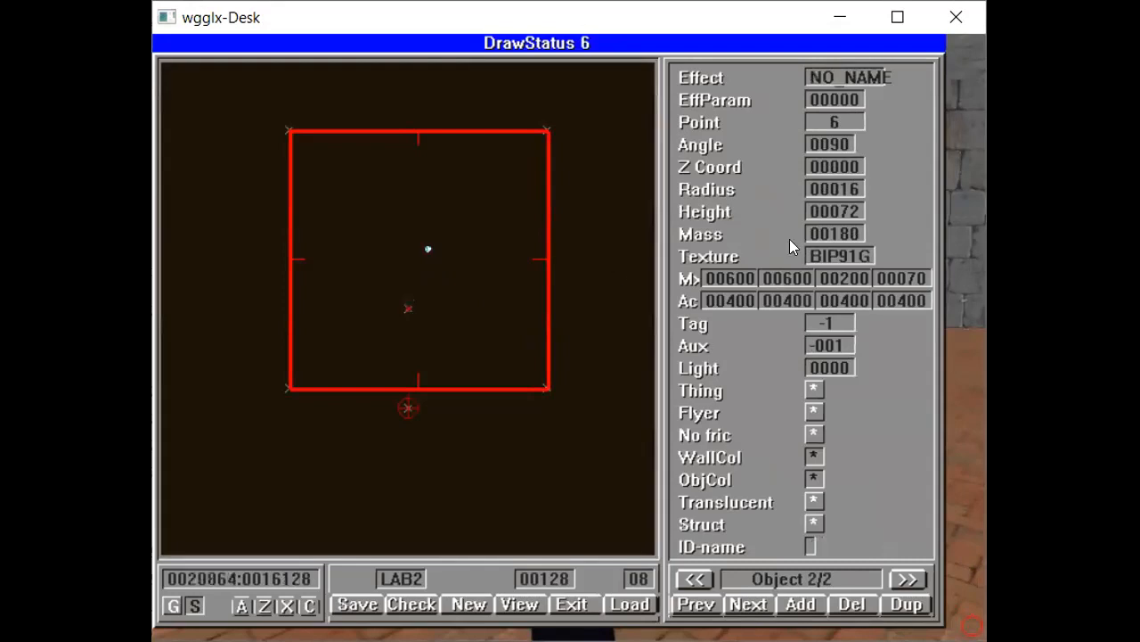
- Set the new object's effect to OWALK
left_click(851, 78)
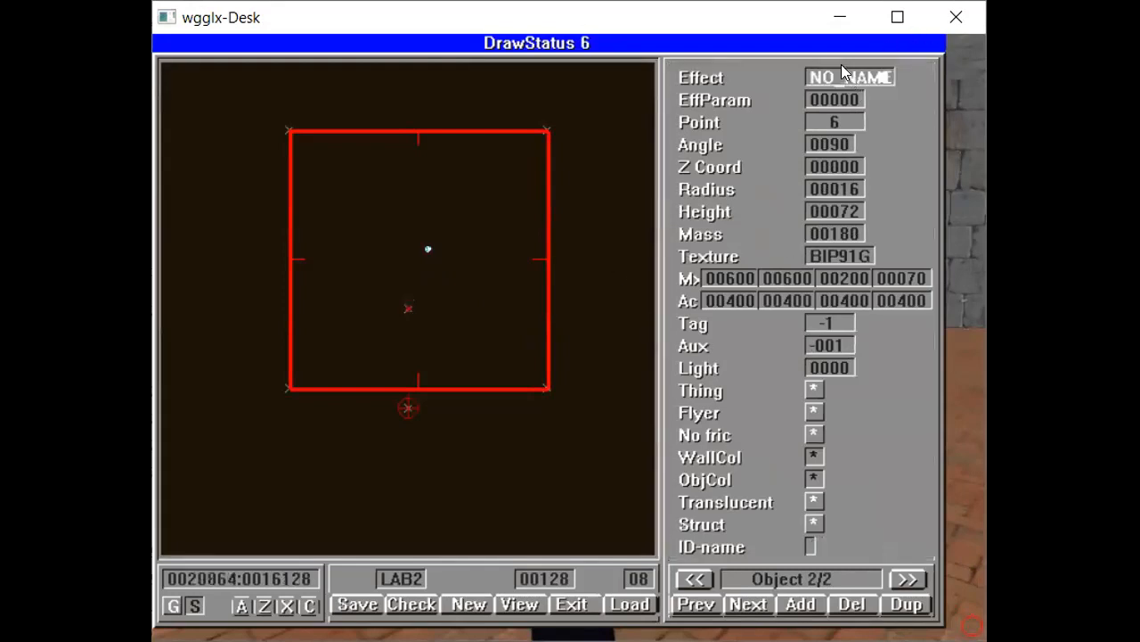
key("BackSpace")
key("BackSpace")
key("BackSpace")
key("BackSpace")
key("BackSpace")
key("BackSpace")
key("BackSpace")
type("O")
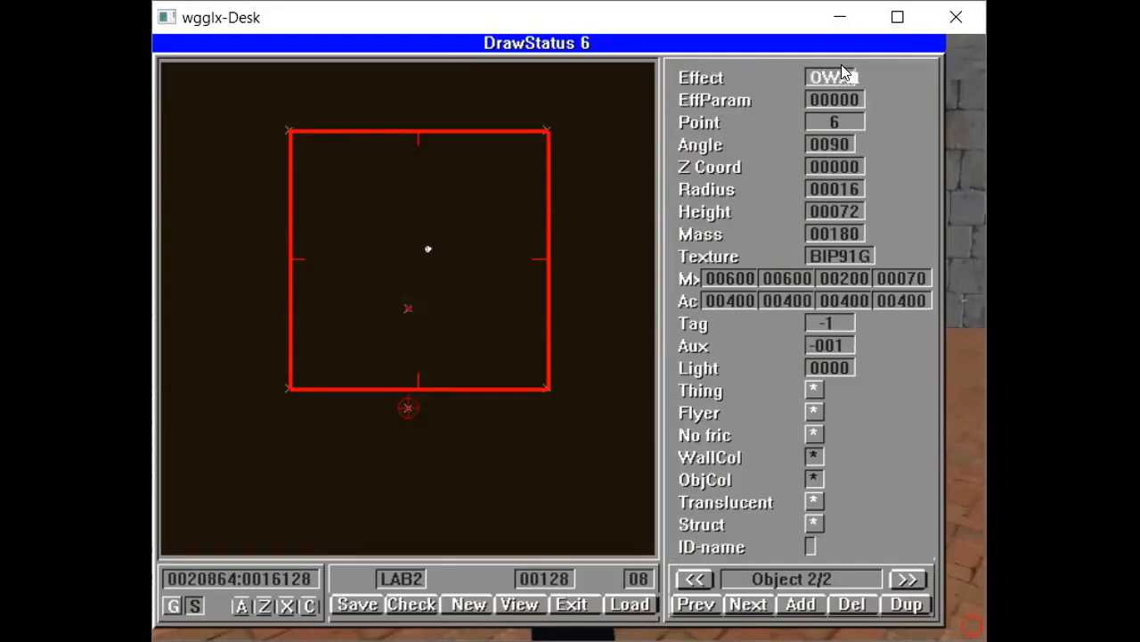
type("WALK")
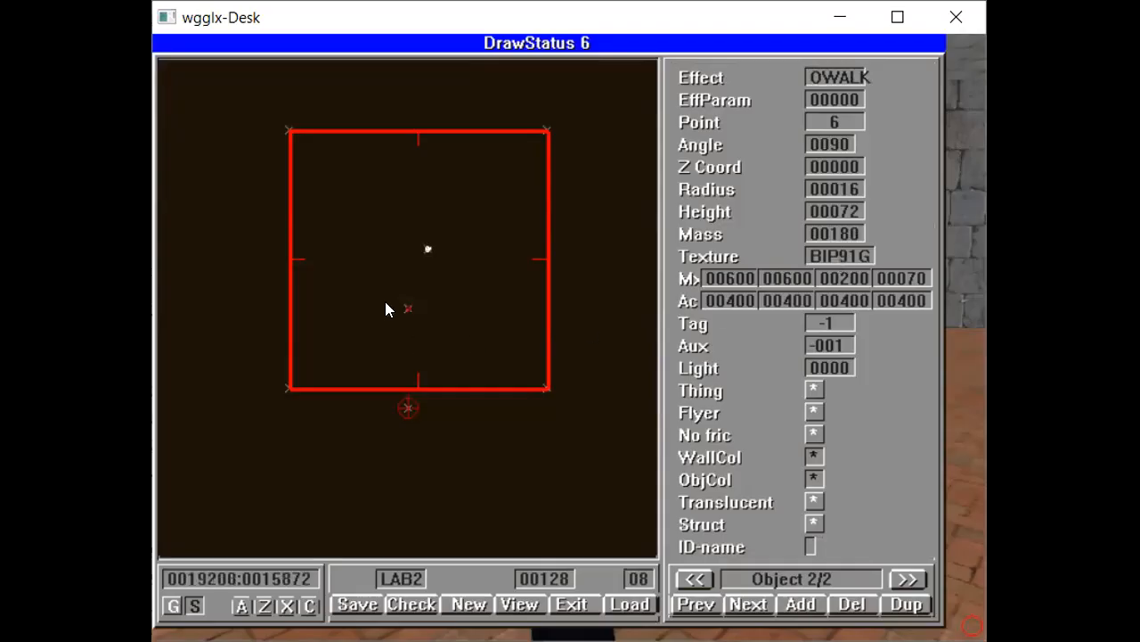
- Add five more OWALK objects at scattered points around the room
left_click(369, 211)
left_click(448, 190)
left_click(507, 249)
left_click(487, 328)
left_click(328, 289)
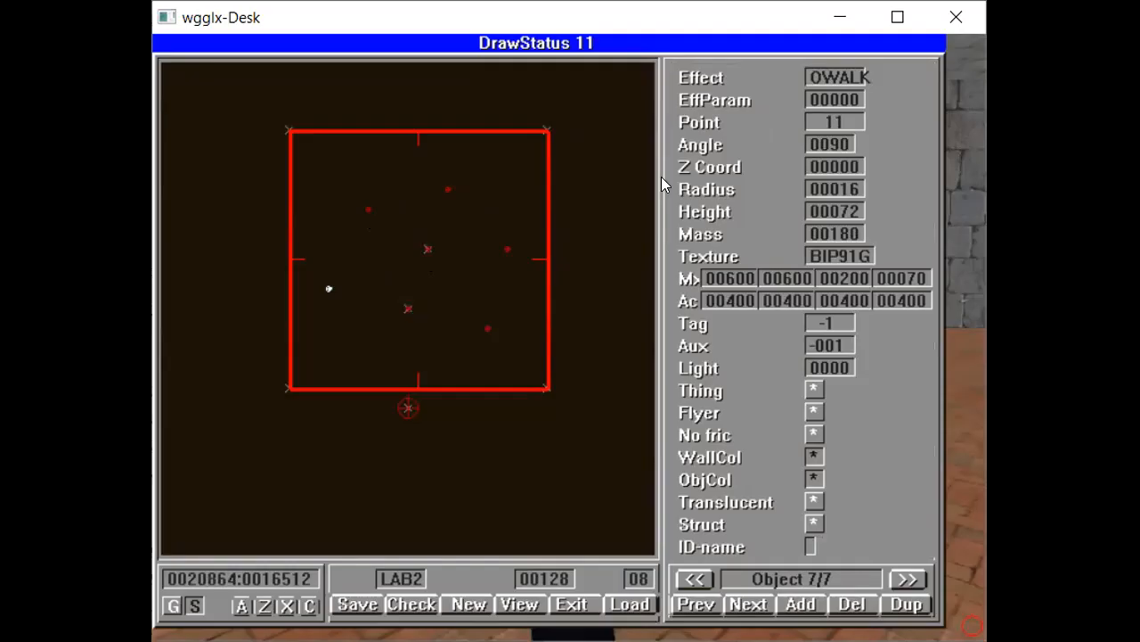
- Step back and forth through the room's objects to review each one's settings
key("p")
key("p")
key("p")
key("p")
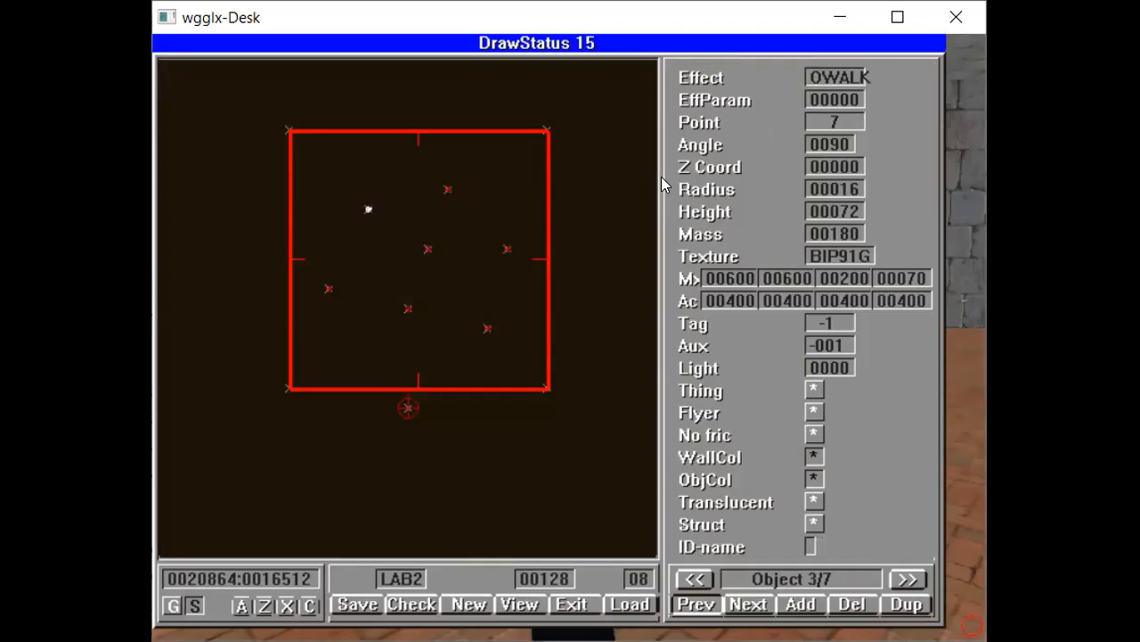
key("n")
key("n")
key("n")
key("n")
key("n")
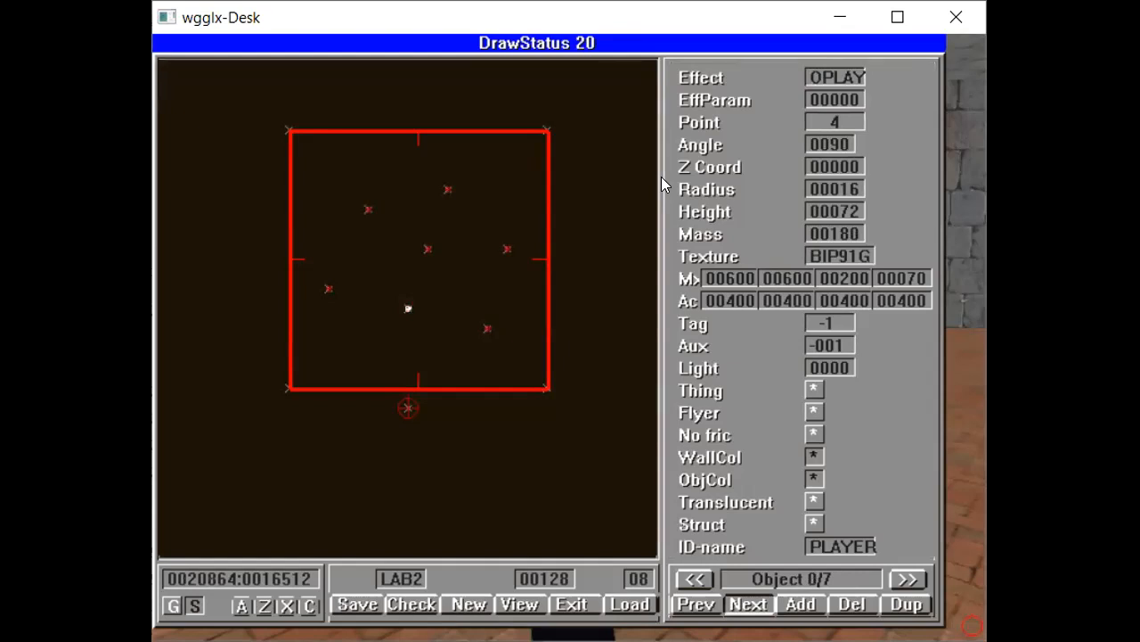
- Save the level and load it again
key("s")
key("Return")
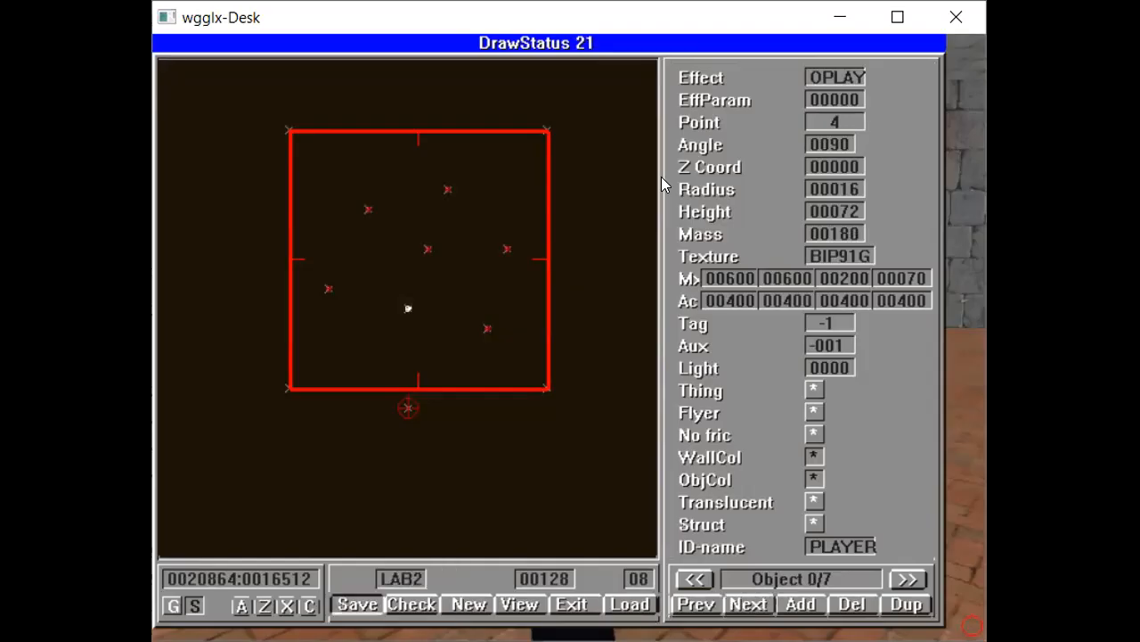
key("l")
key("Return")
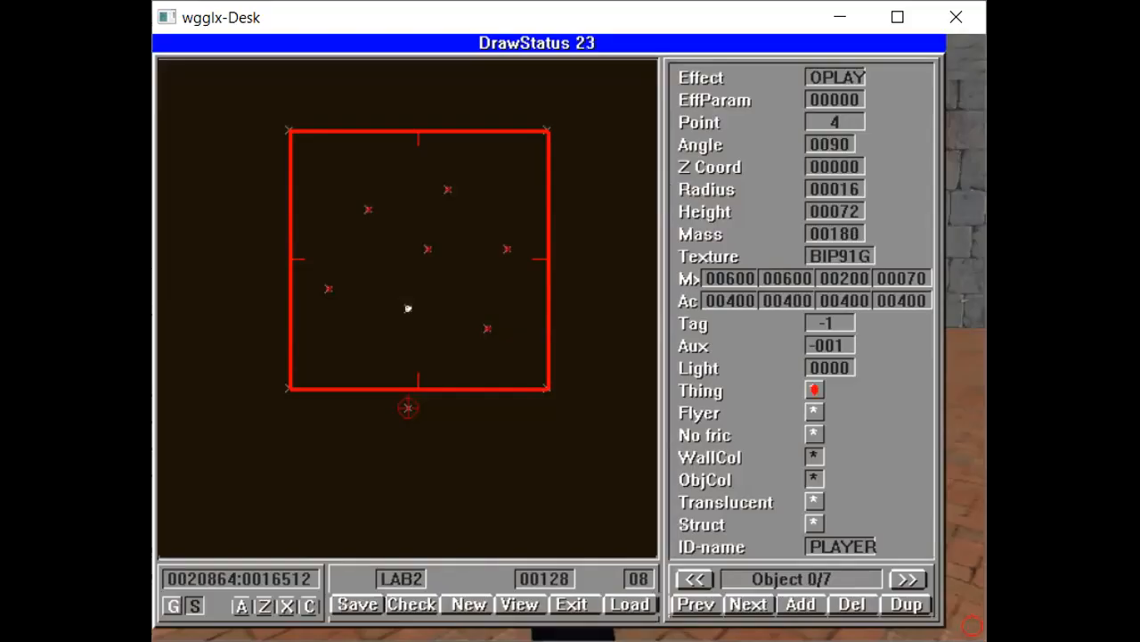
- Return to the 3D view and turn around the room to watch the placed characters
key("Escape")
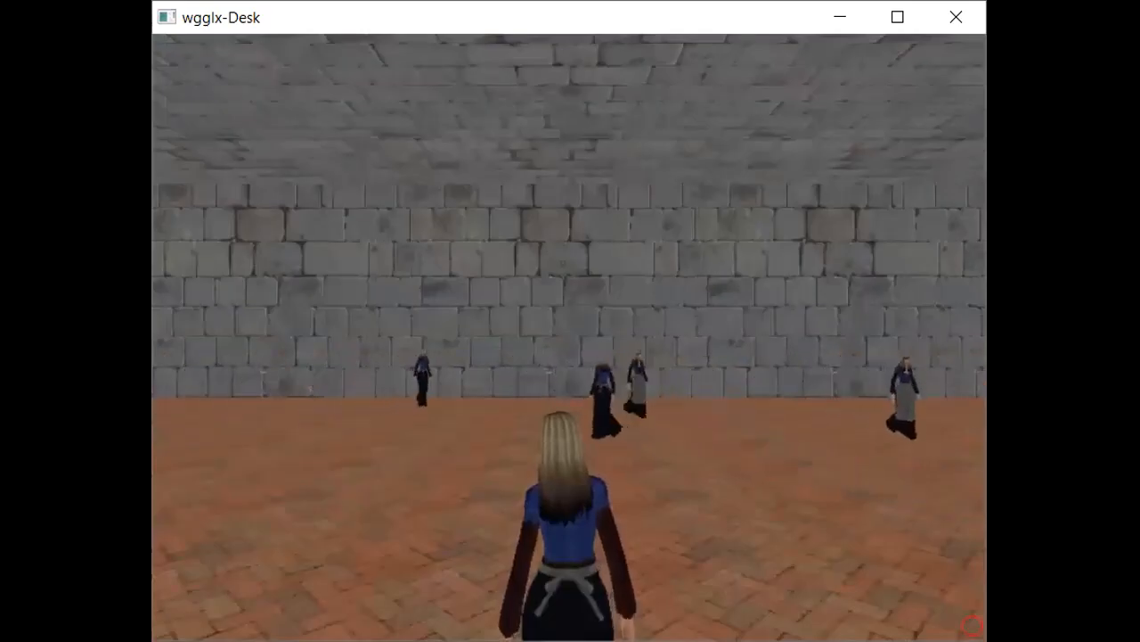
key("Left")
key("Left")
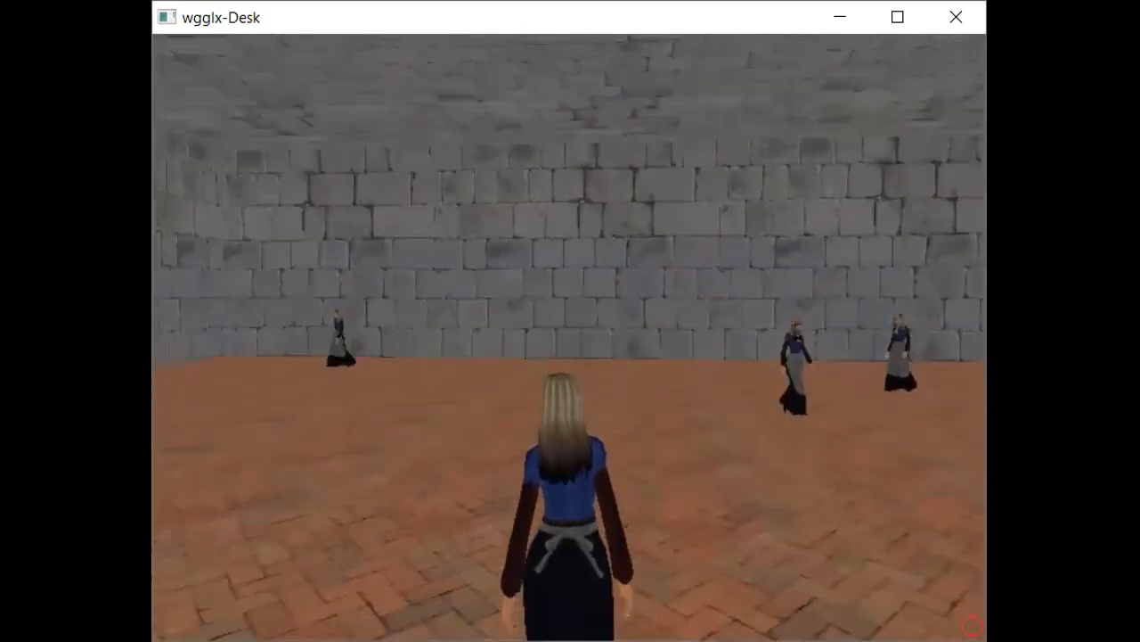
key("Left")
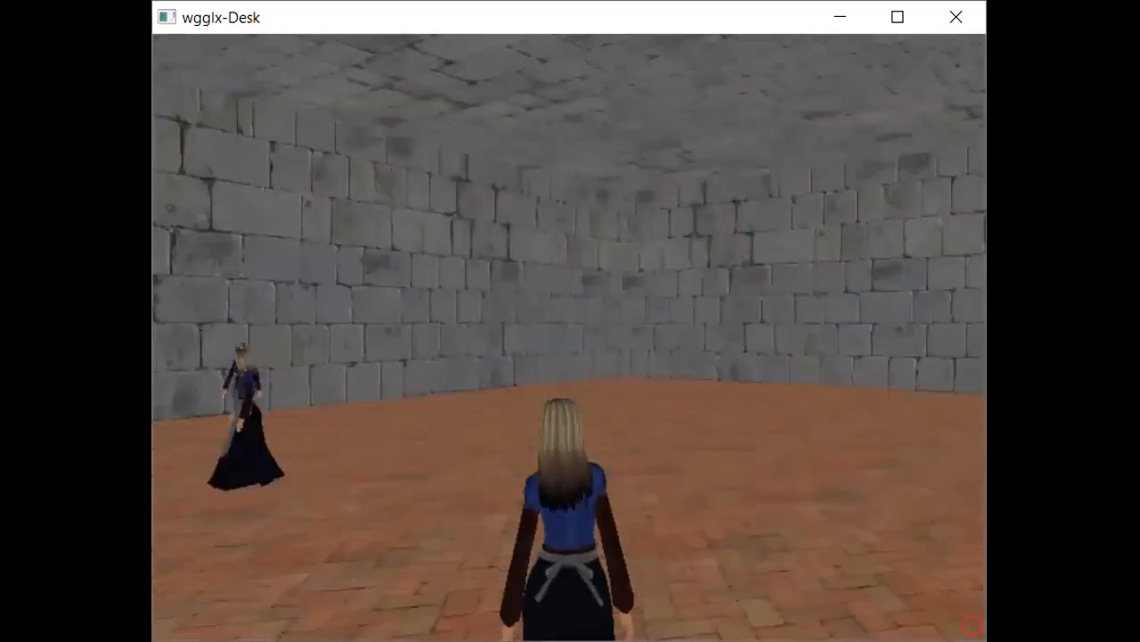
key("Left")
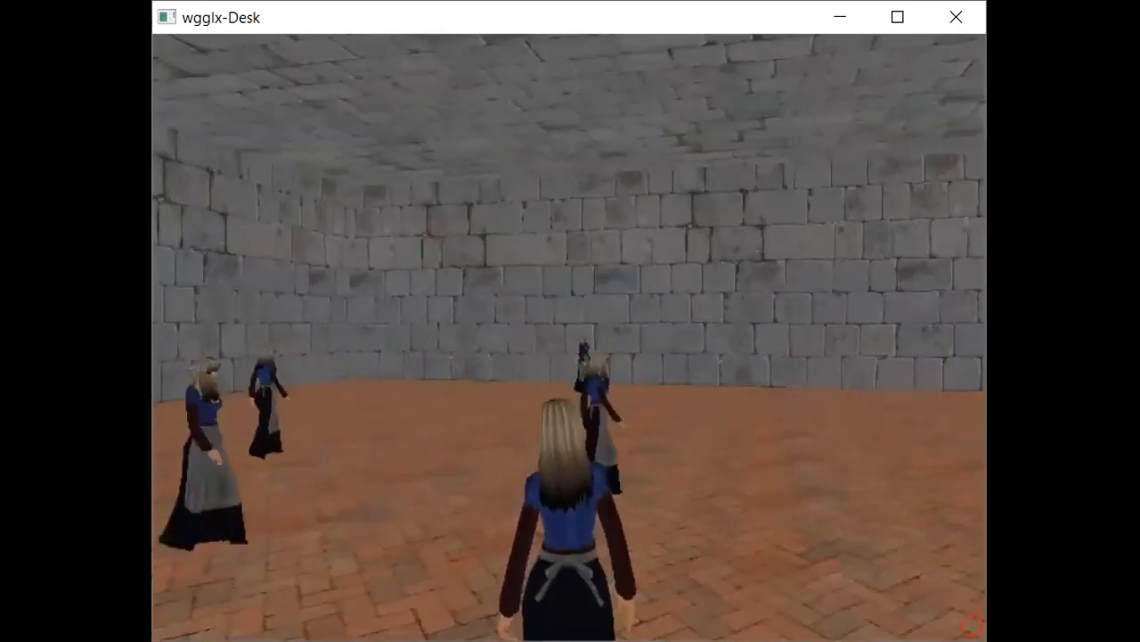
- Reopen the editor, select the second object, and set its first Mx value to 100
key("Escape")
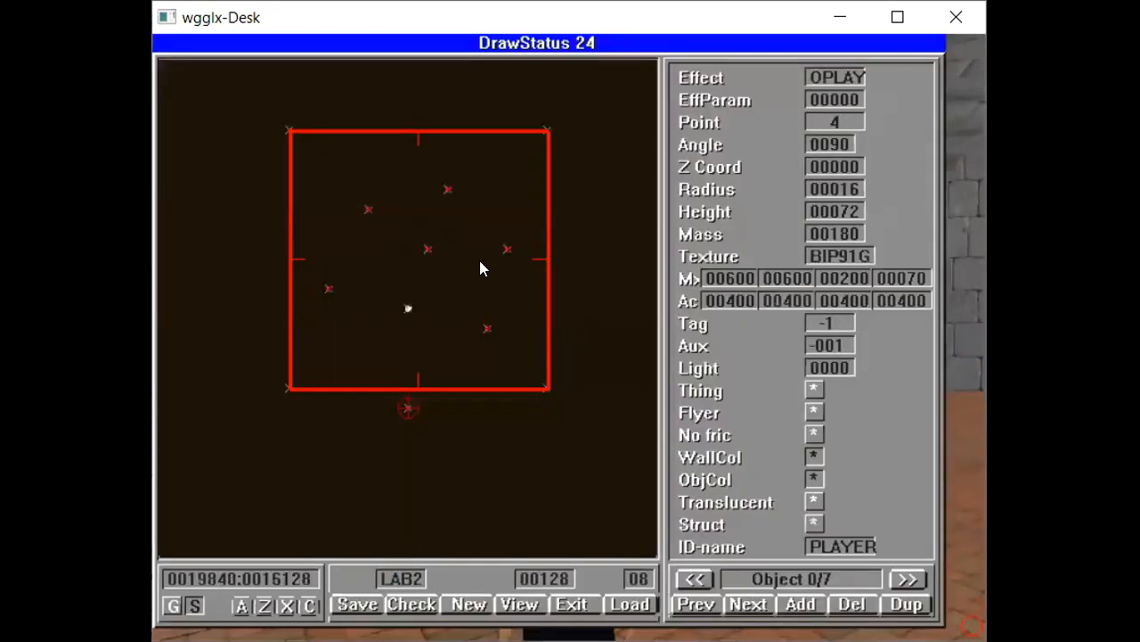
key("n")
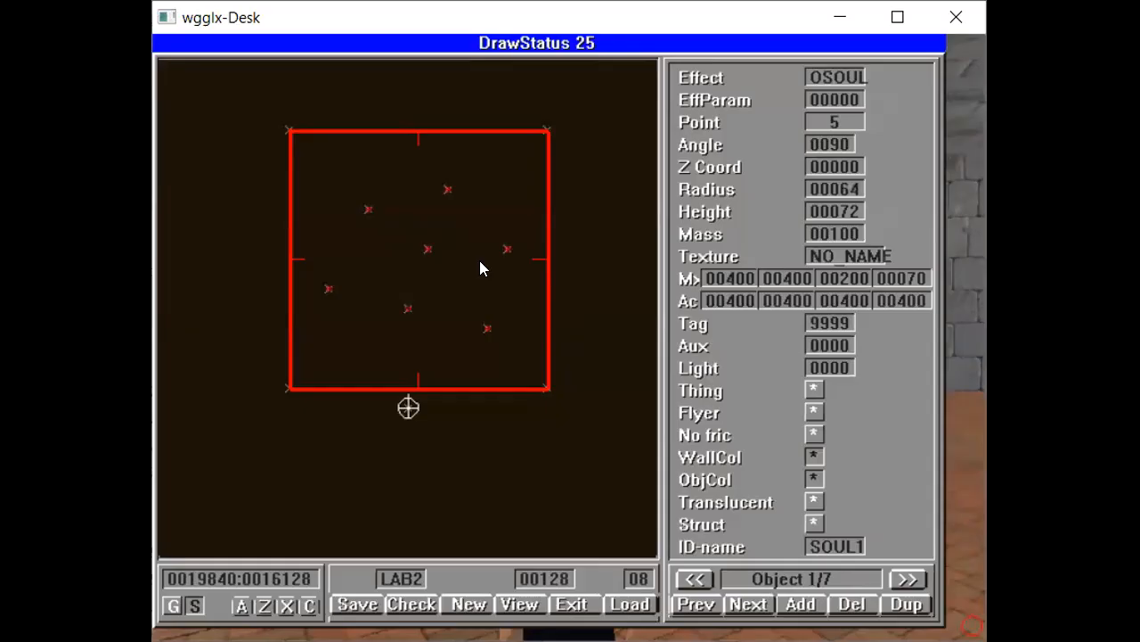
key("n")
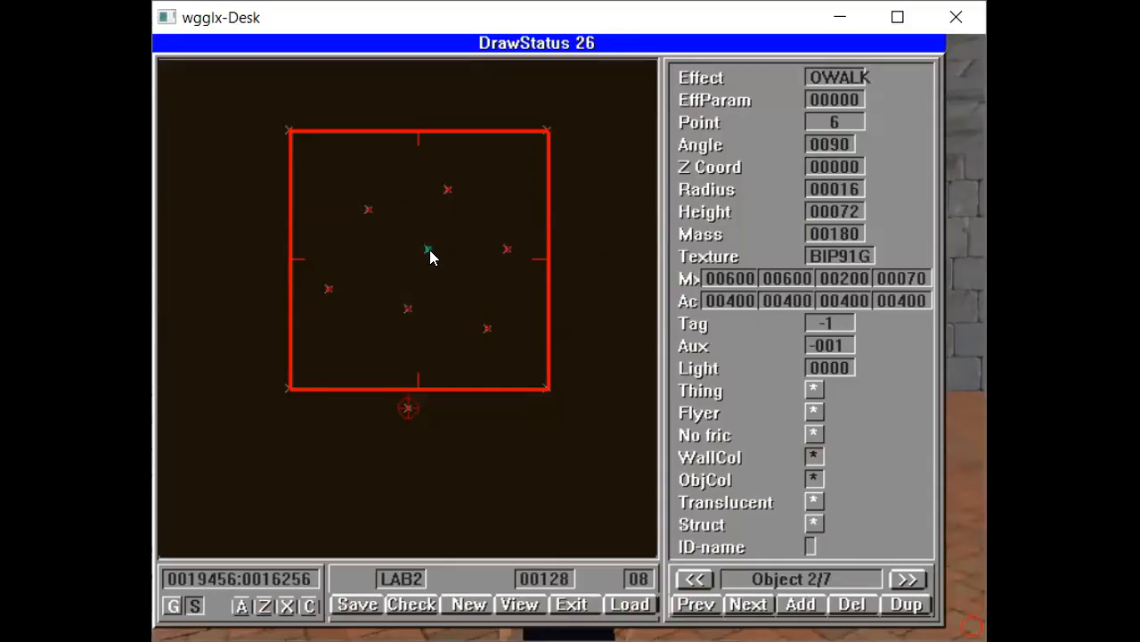
left_click(738, 280)
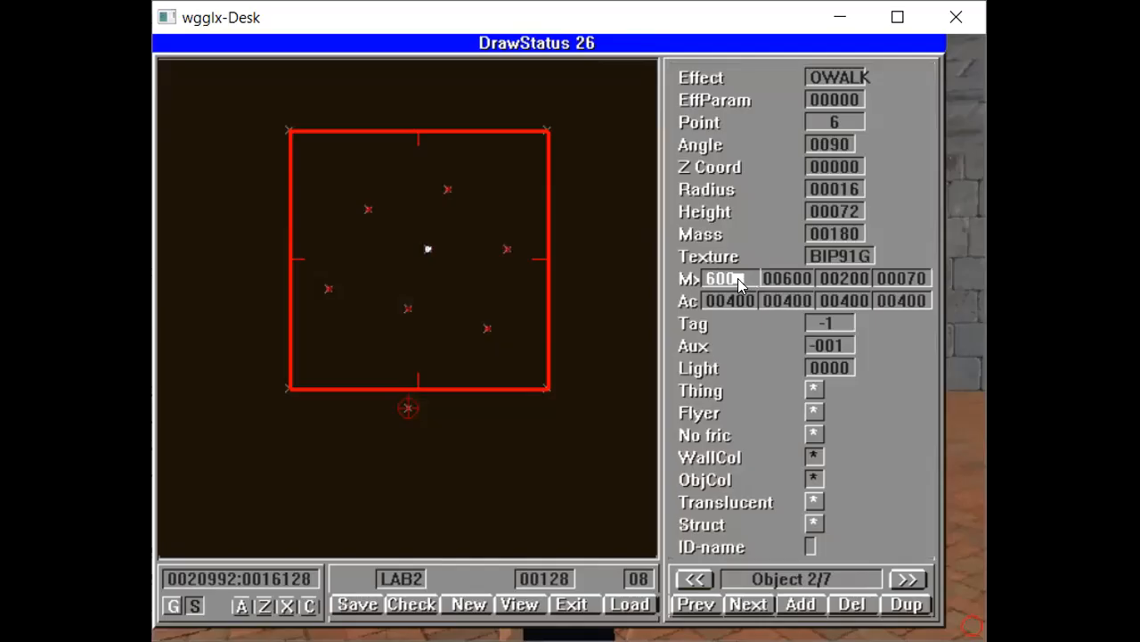
type("100")
key("Tab")
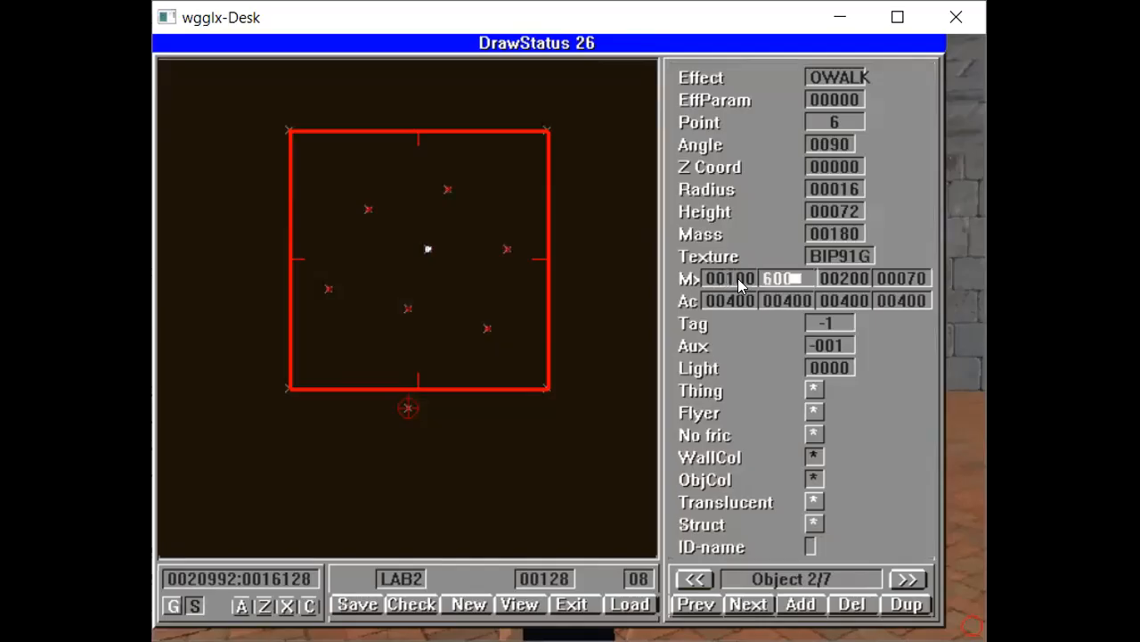
- Set the second object's second Mx value to 100 and confirm the edits
key("BackSpace")
key("BackSpace")
key("BackSpace")
type("100")
key("Tab")
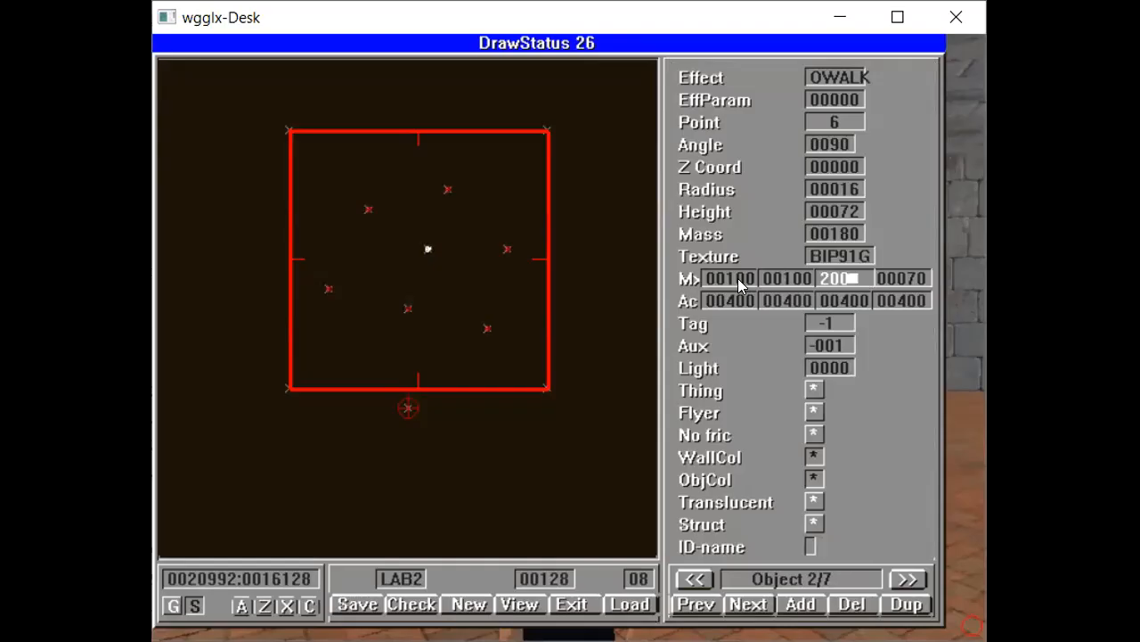
key("Tab")
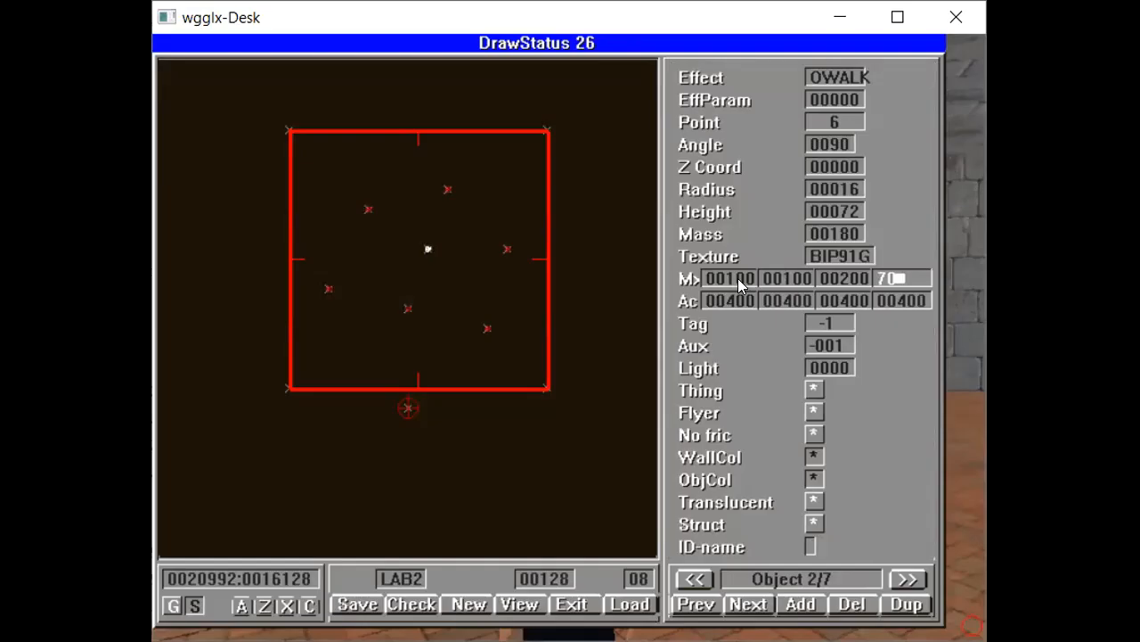
key("Return")
key("Tab")
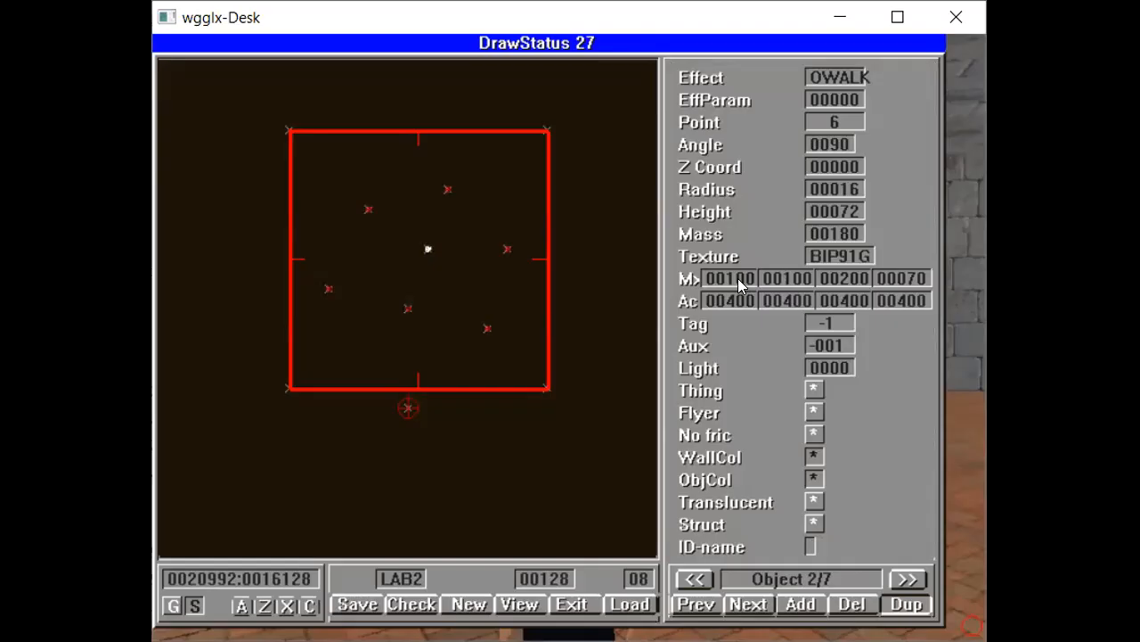
- Reload the level and turn around the 3D room to watch the characters walk
key("Tab")
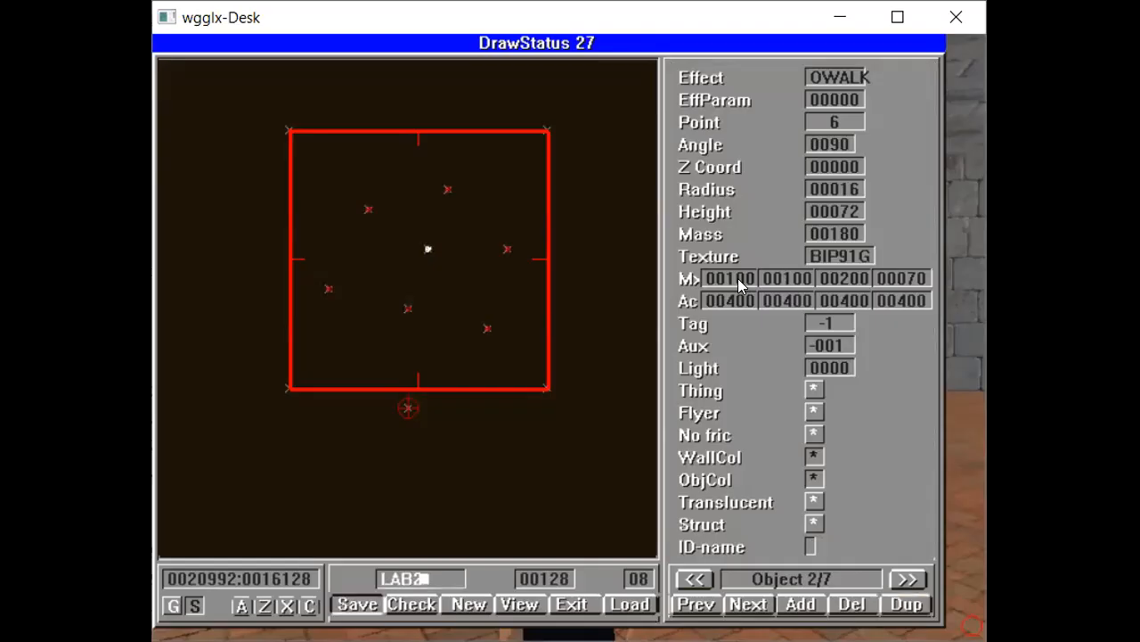
key("l")
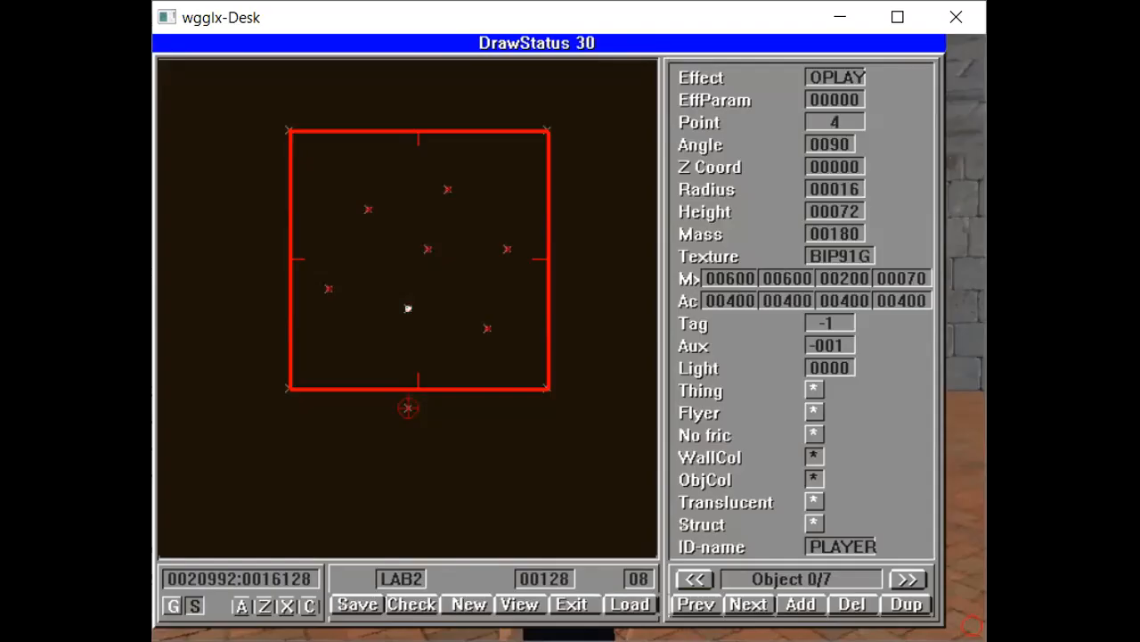
key("Escape")
key("Right")
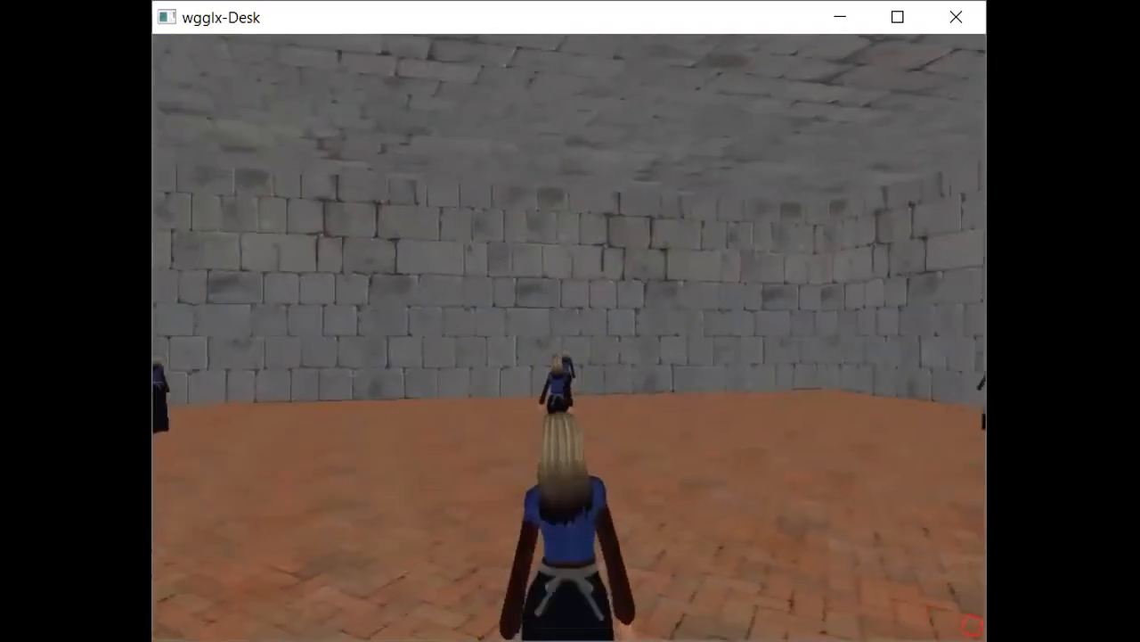
key("Left")
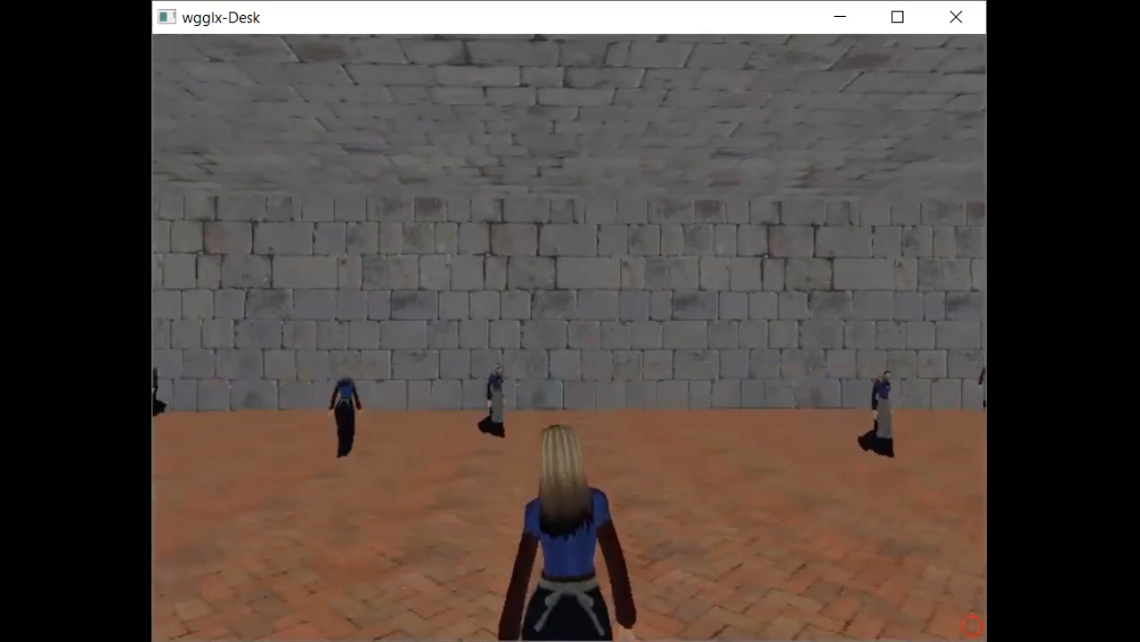
mouse_move(973, 625)
left_mouse_down()
mouse_move(936, 621)
mouse_move(972, 625)
left_mouse_up()
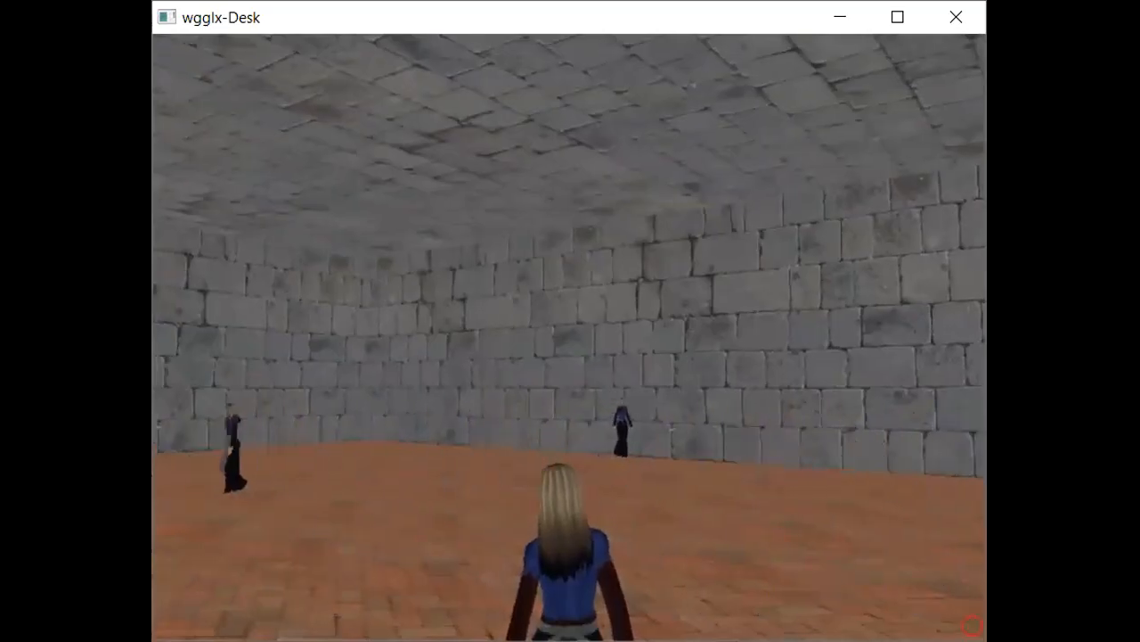
key("Left")
key("Left")
key("Left")
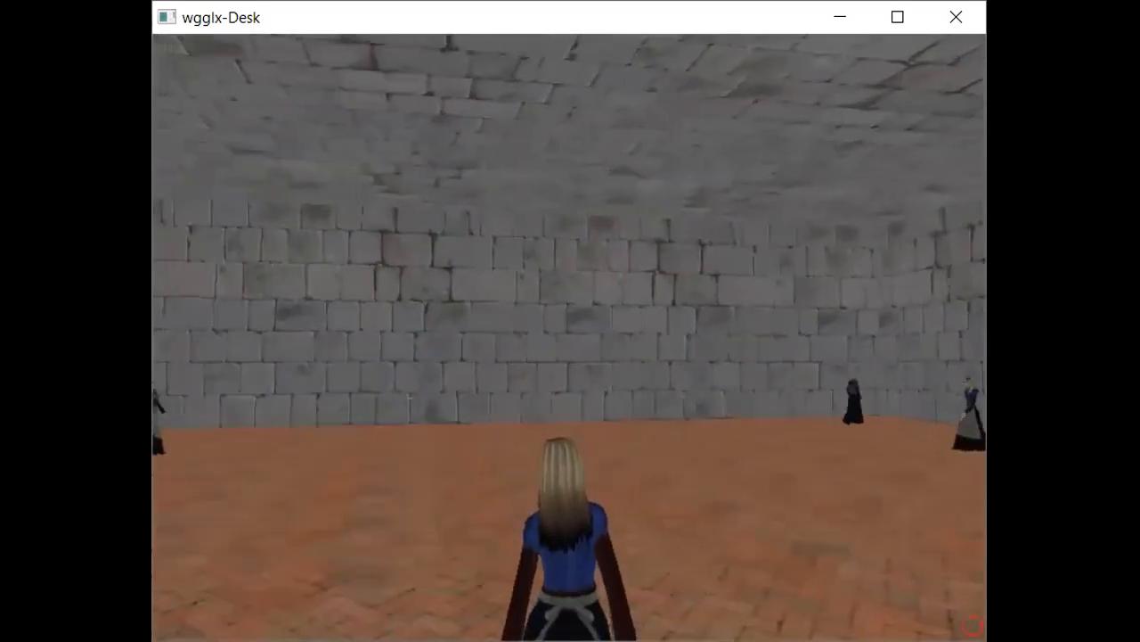
- Reopen the editor and delete four of the walking objects
key("Escape")
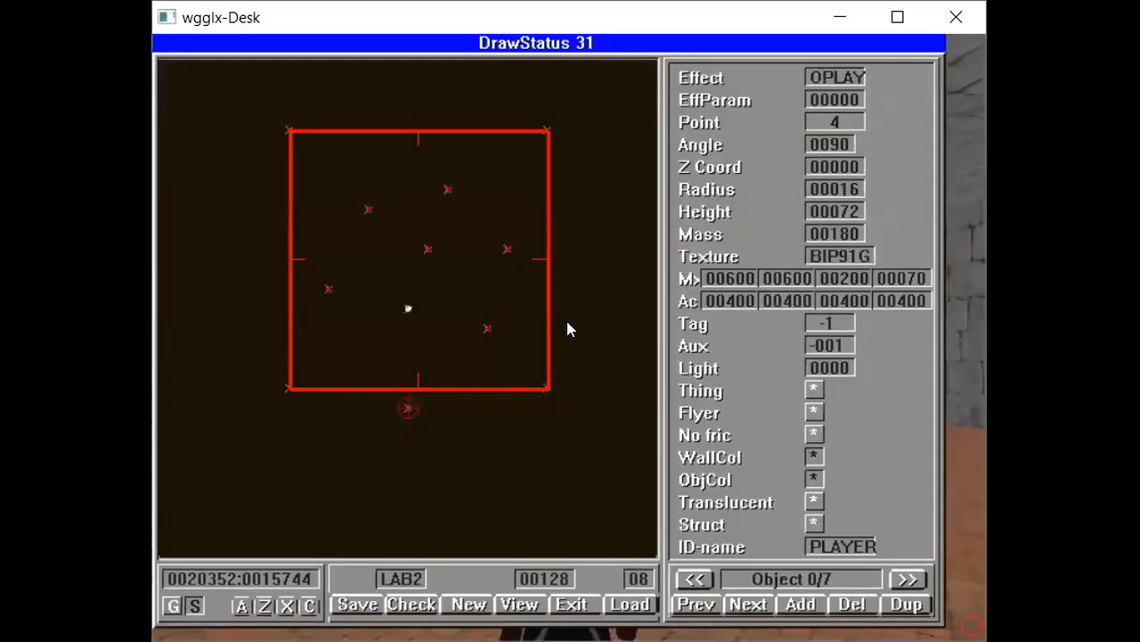
key("n")
key("p")
key("p")
key("p")
key("n")
key("Delete")
key("Delete")
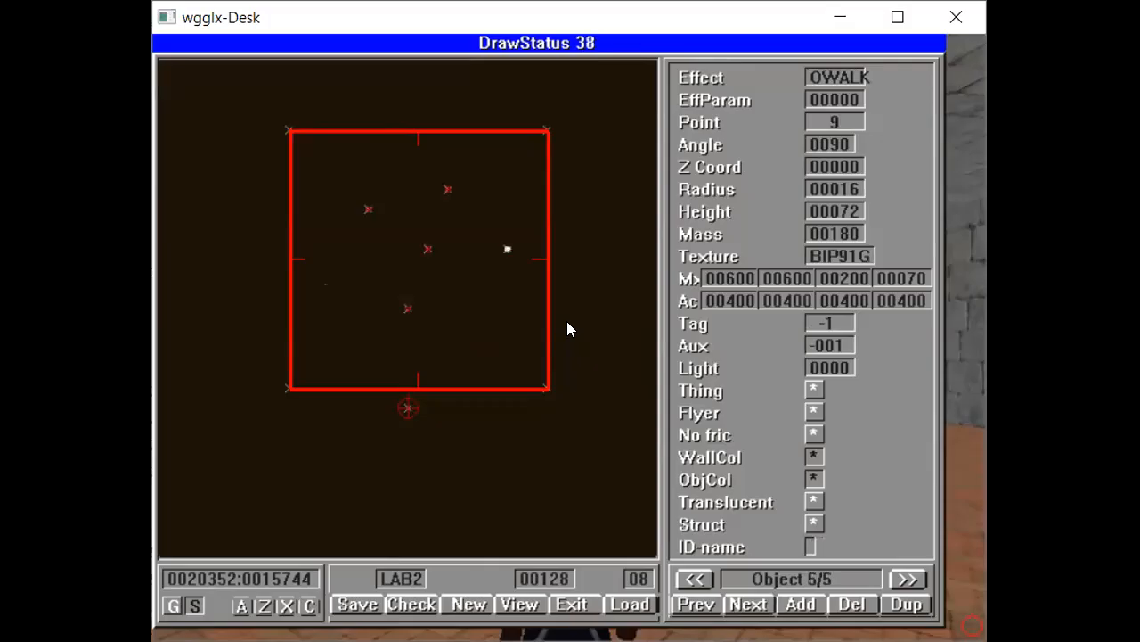
key("Delete")
key("Delete")
- Move one walking object beside the other near the centre of the room
left_click_drag(367, 214, 378, 246)
left_click(426, 246)
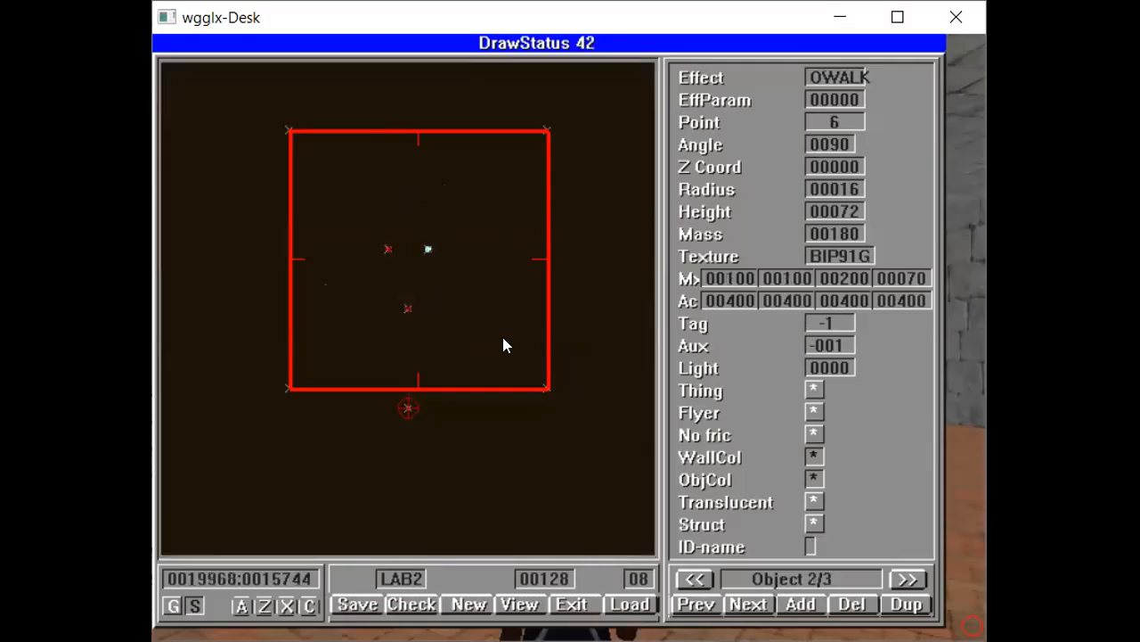
- Select the moved walking object and set its first two Mx values to 1200
left_click(386, 251)
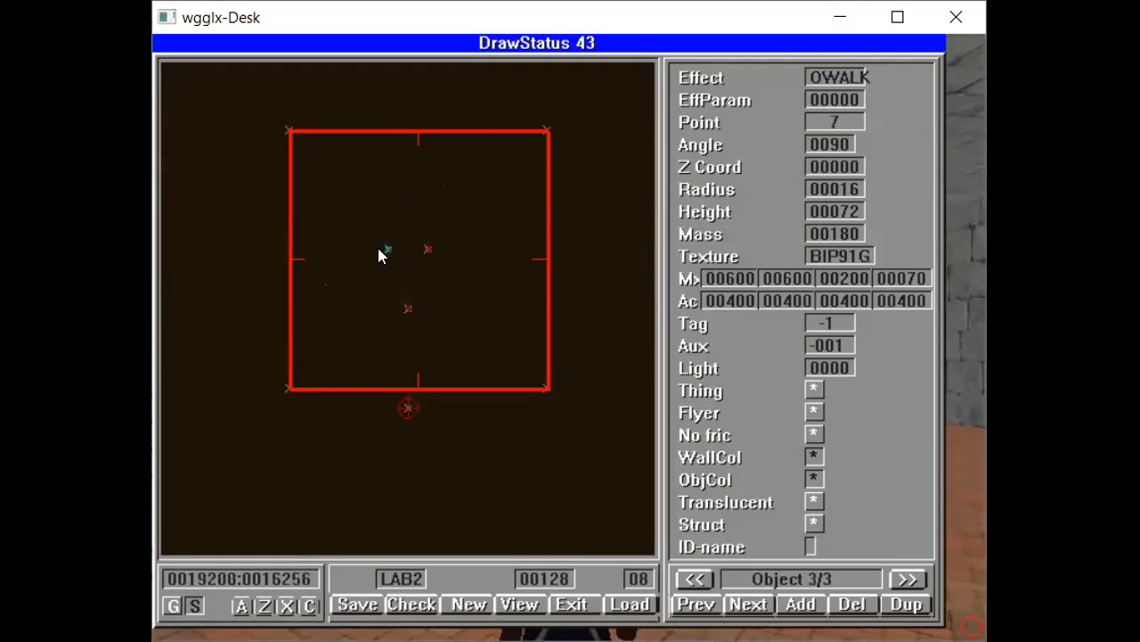
left_click(738, 277)
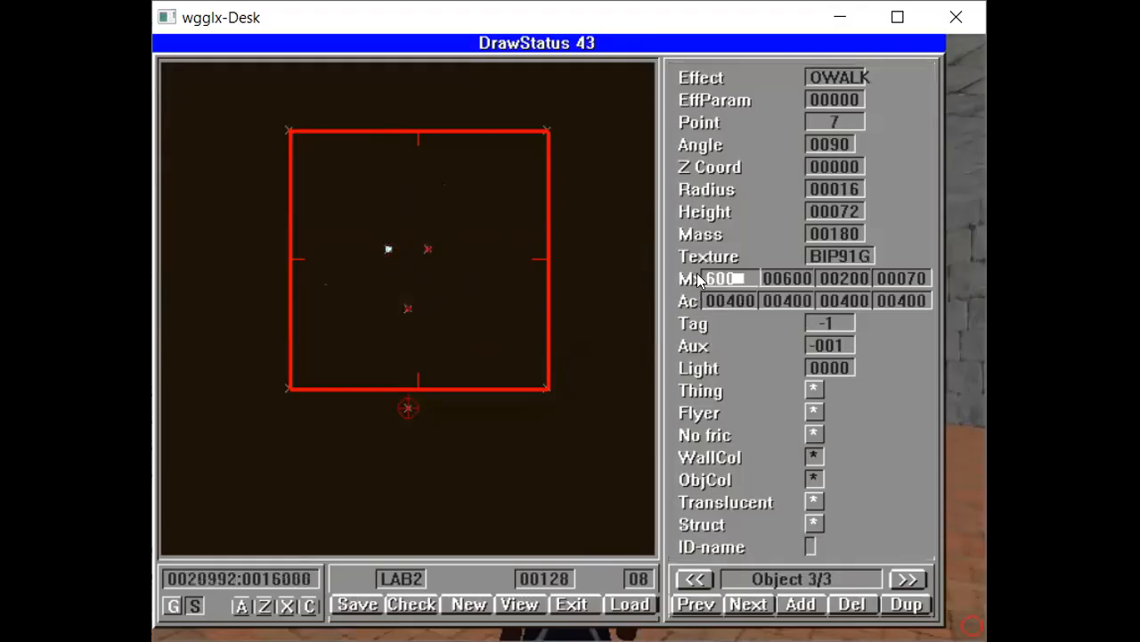
type("1200")
key("Tab")
key("BackSpace")
key("BackSpace")
key("BackSpace")
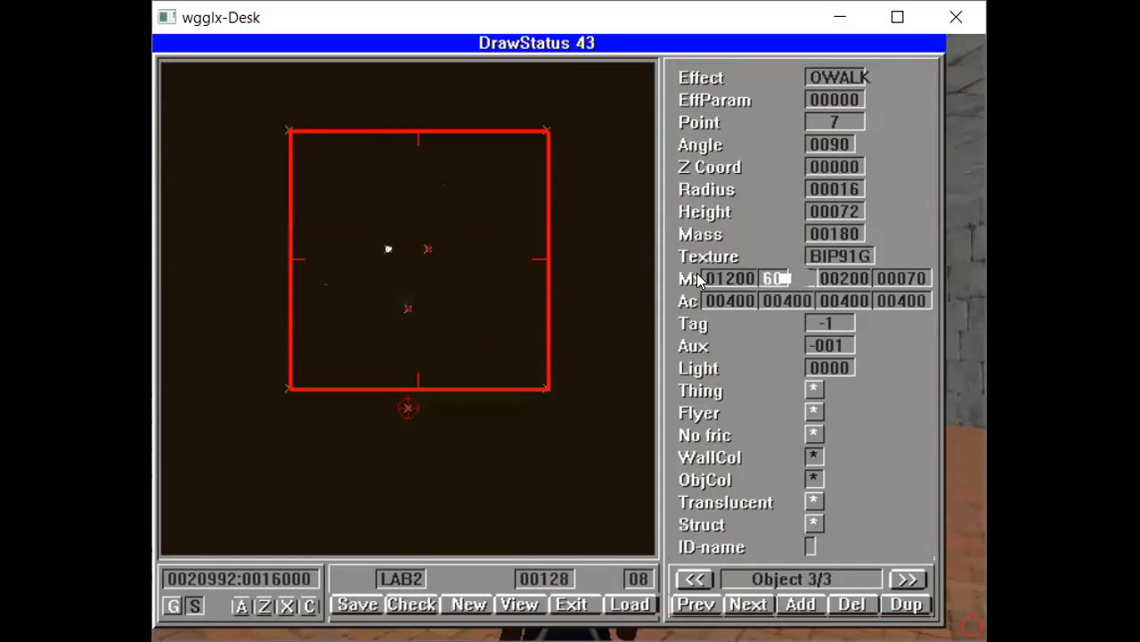
type("1200")
key("Return")
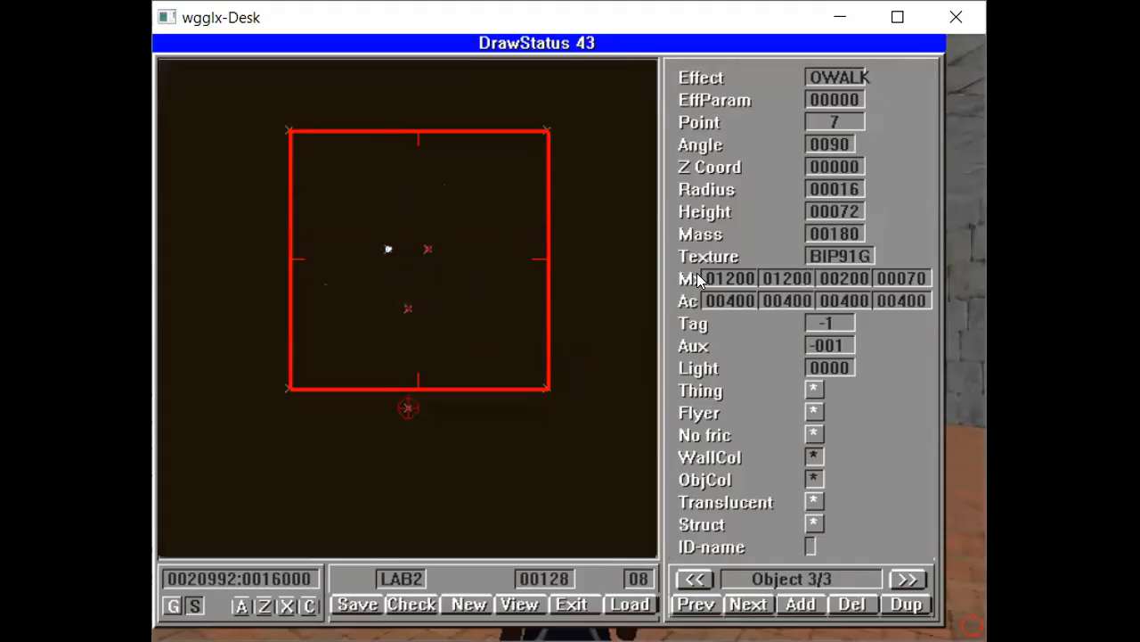
- Save and reload the level, glance at the 3D view, and return to the editor
key("ctrl+s")
key("Return")
key("ctrl+l")
key("Return")
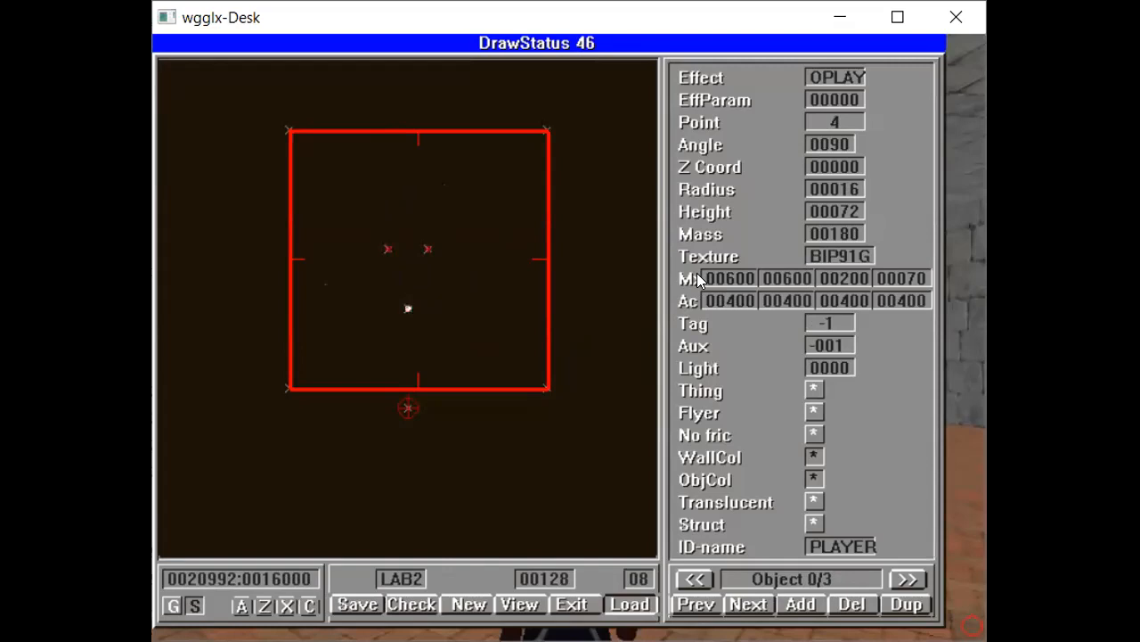
key("Escape")
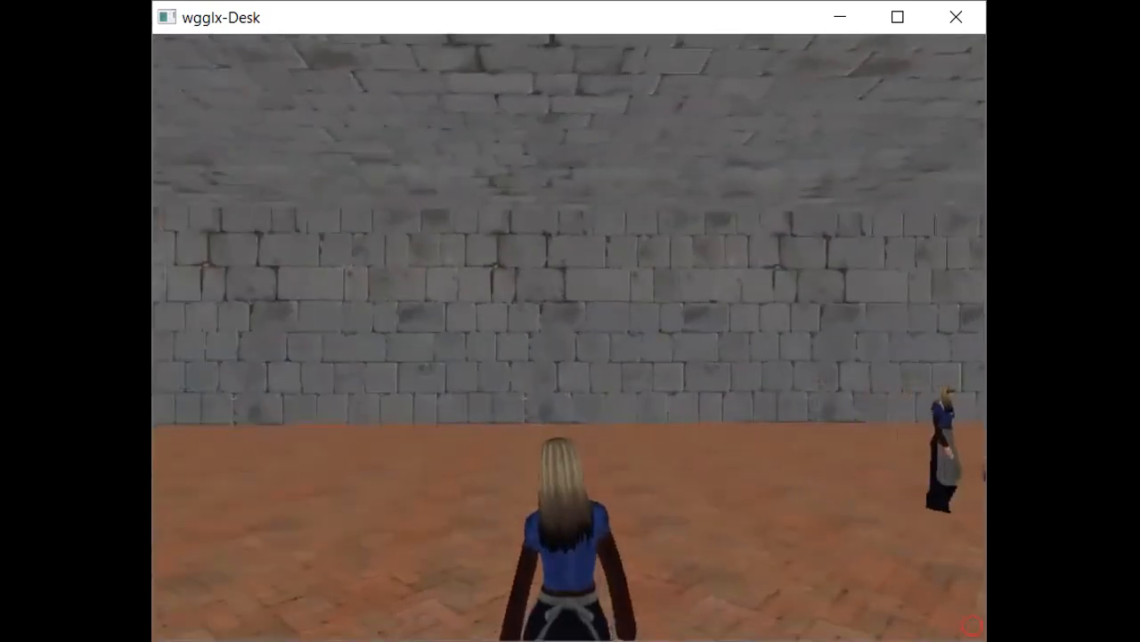
key("Escape")
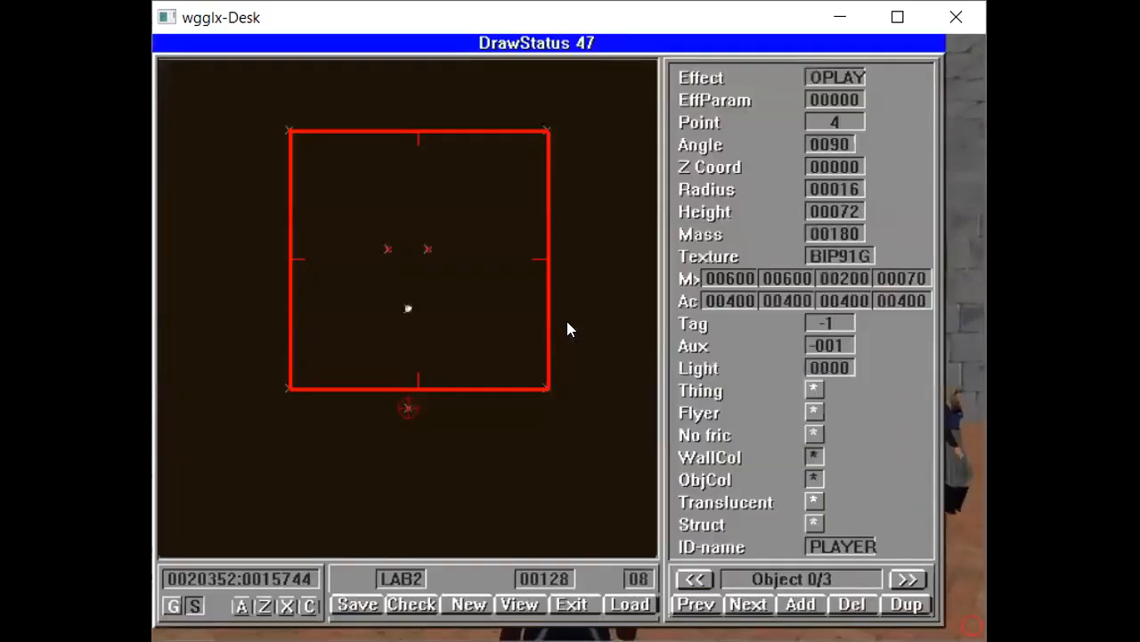
- Select the same walking object and set its first two Ac values to 1200
left_click(390, 250)
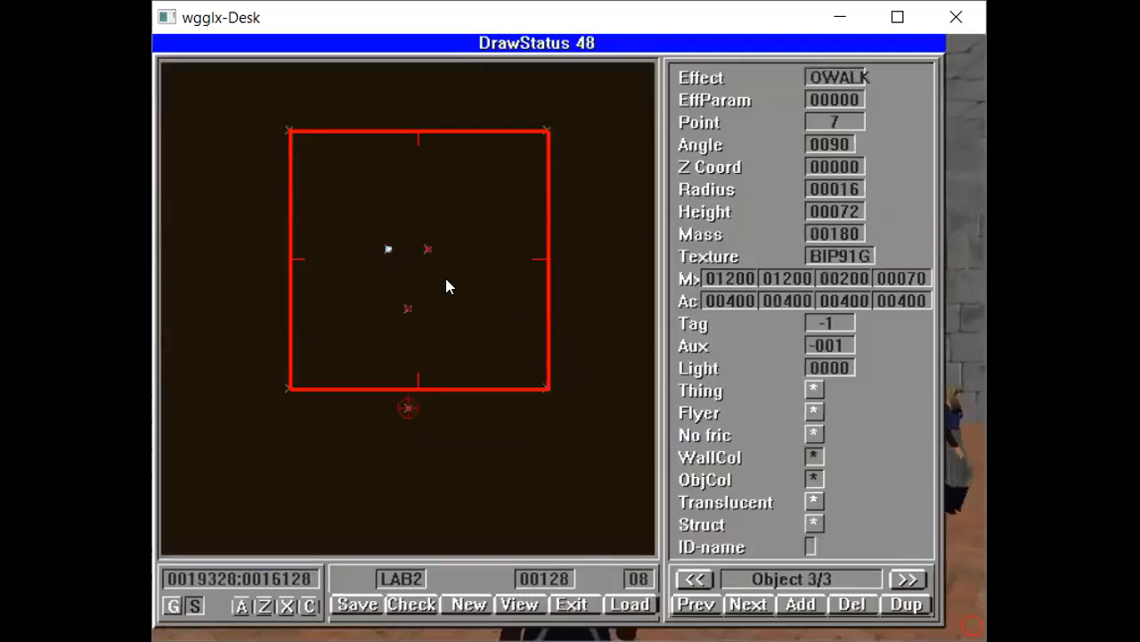
left_click(741, 301)
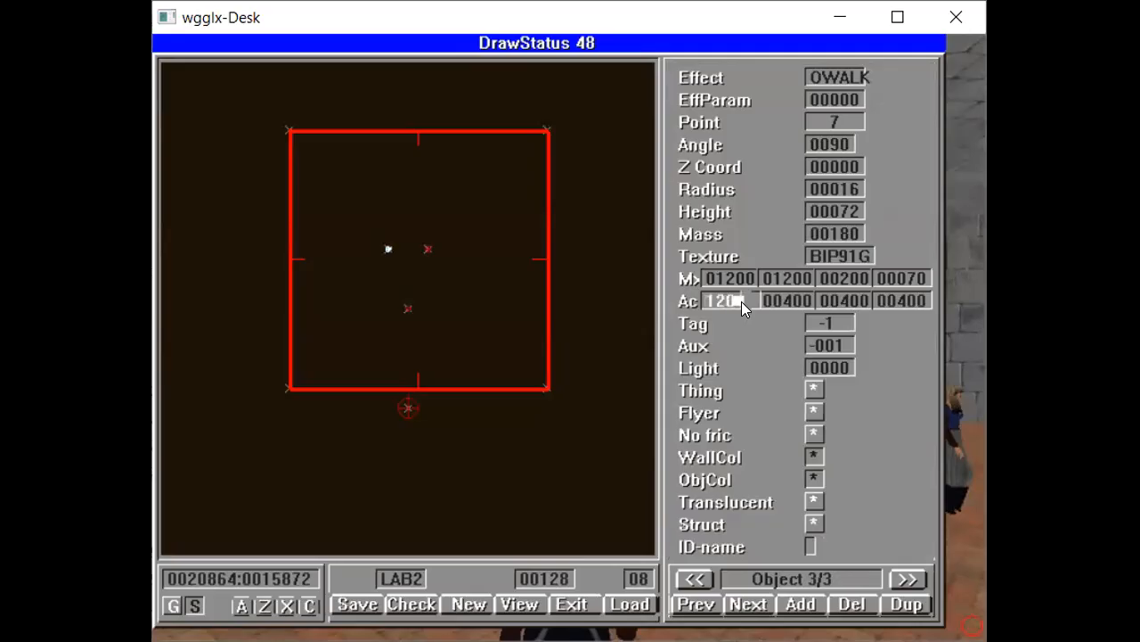
key("Tab")
key("BackSpace")
key("BackSpace")
key("BackSpace")
type("1200")
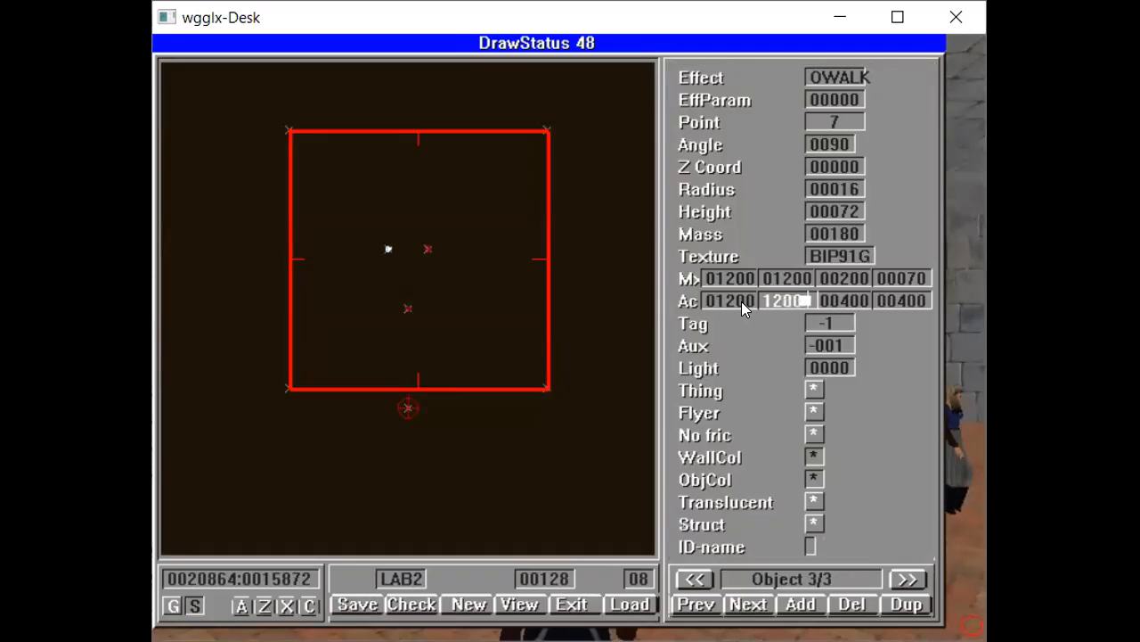
key("Return")
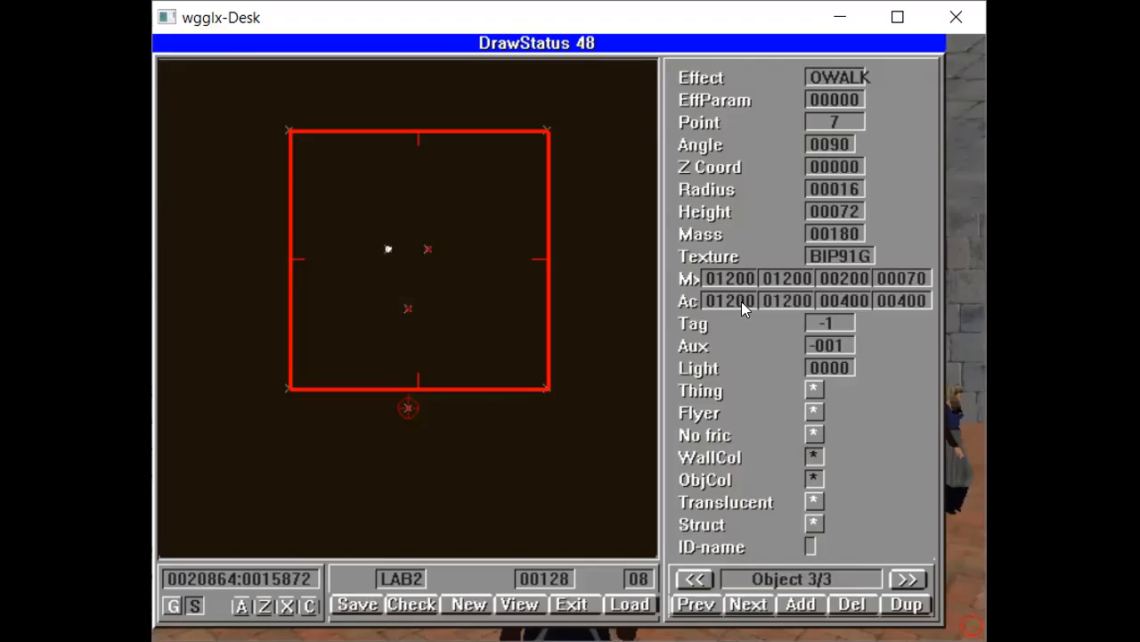
- Save and reload the level and switch to the 3D view
key("ctrl+s")
key("Return")
key("ctrl+l")
key("Return")
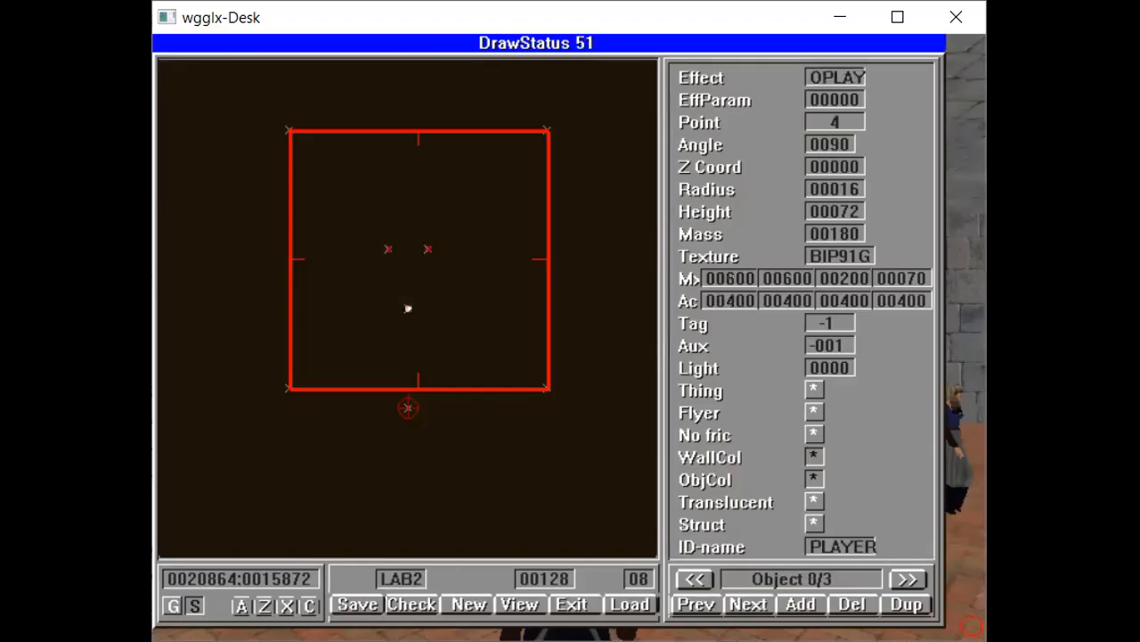
key("Escape")
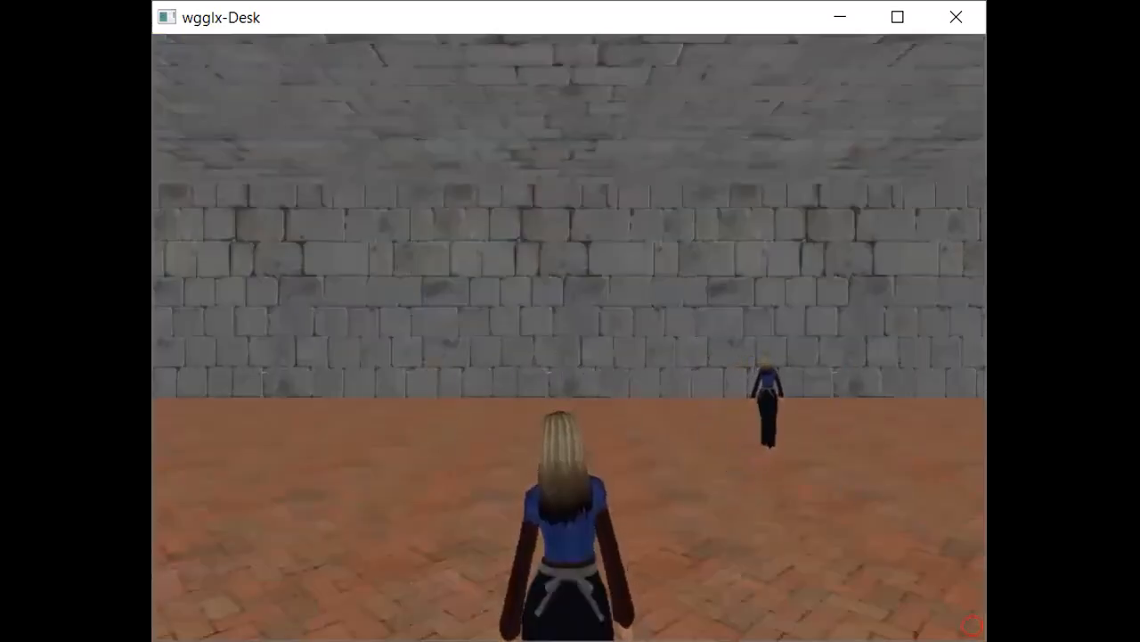
- Walk and turn around the 3D room to watch the characters move, then return to the editor
key("Up")
key("Right")
key("Right")
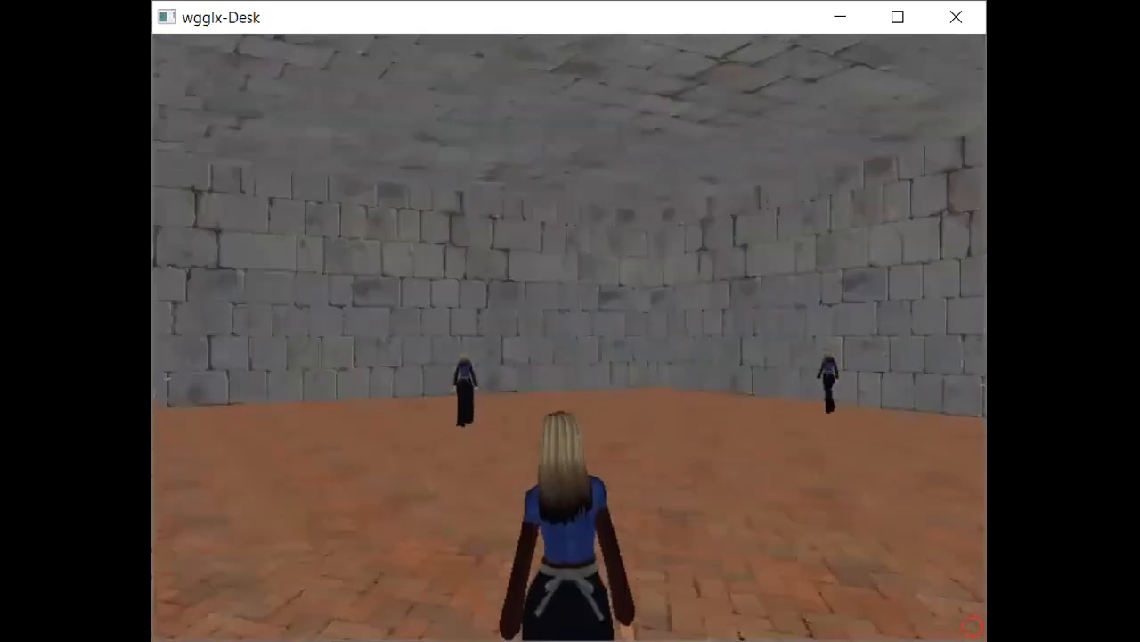
key("Up")
key("Right")
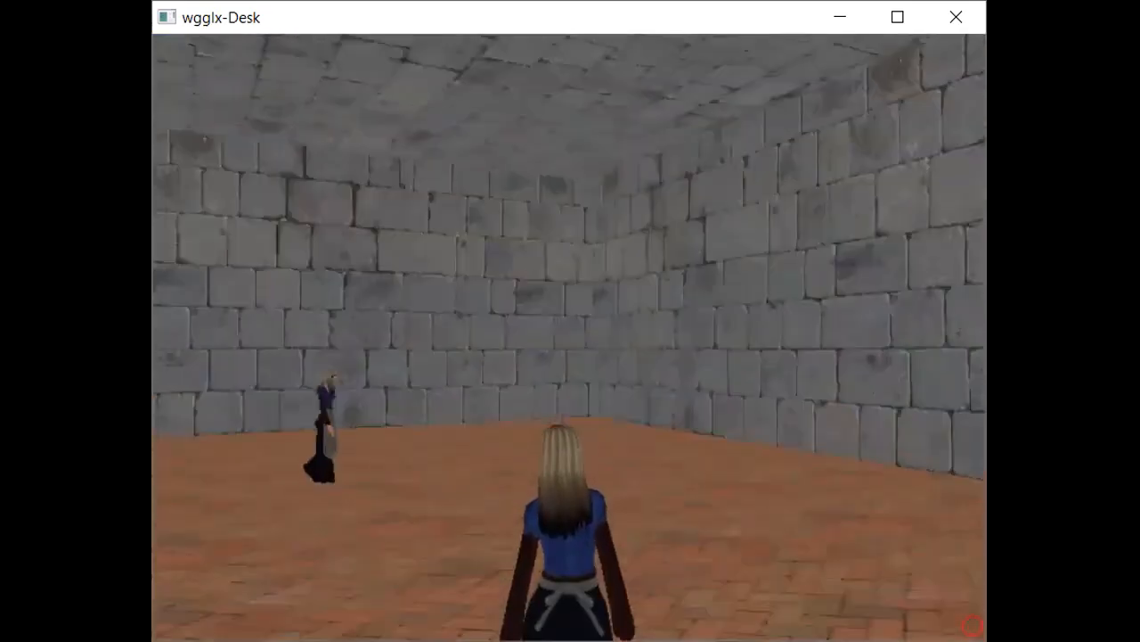
key("Left")
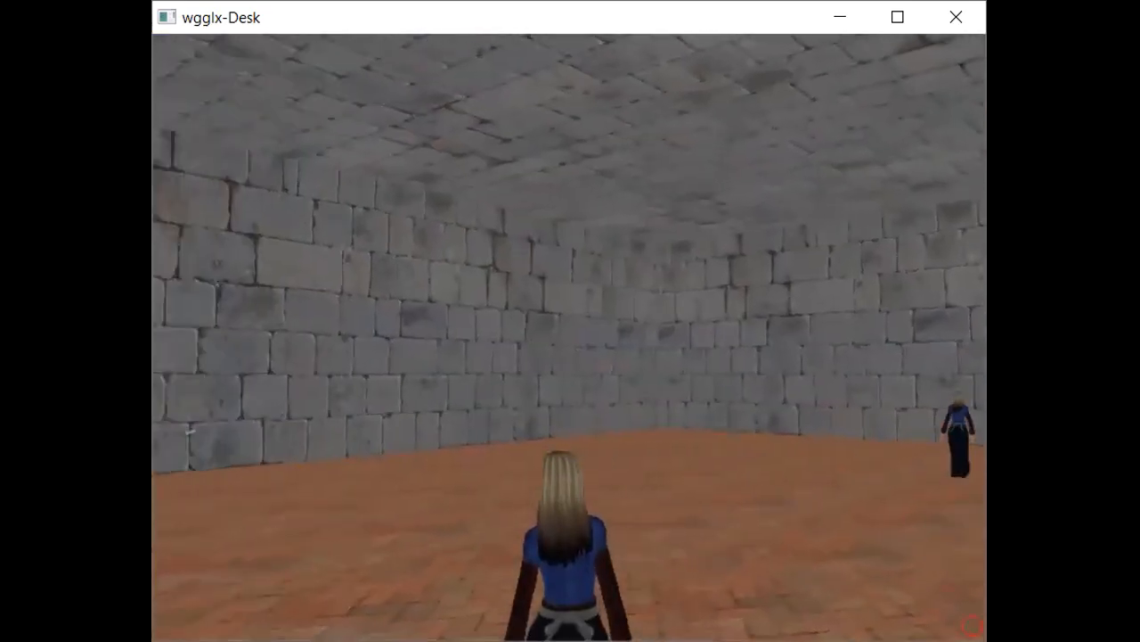
key("Right")
key("Up")
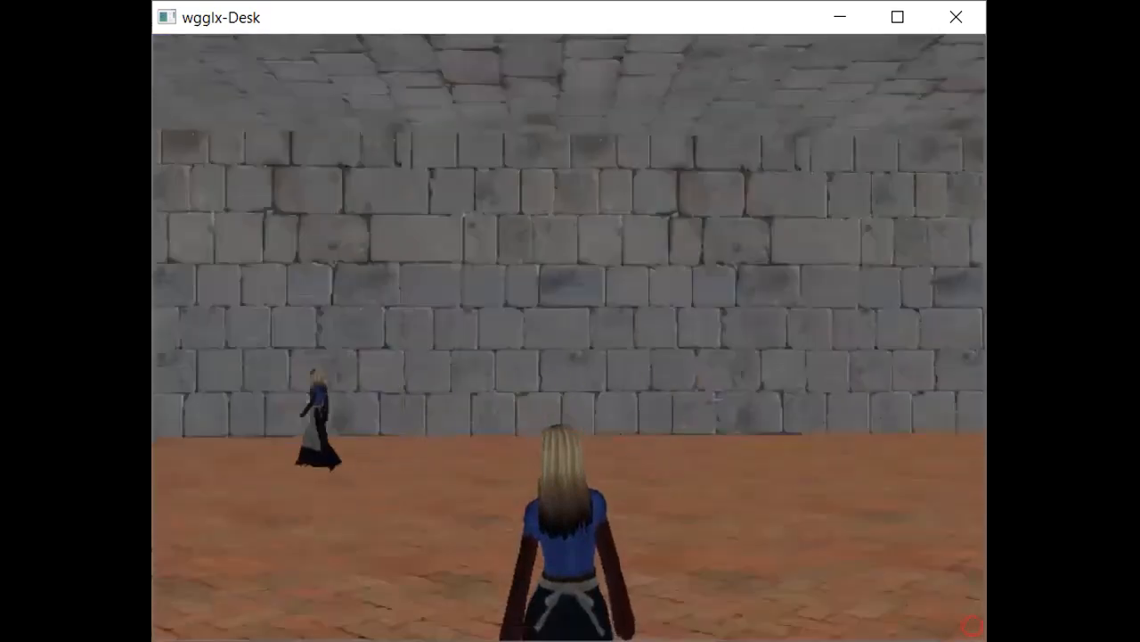
key("Right")
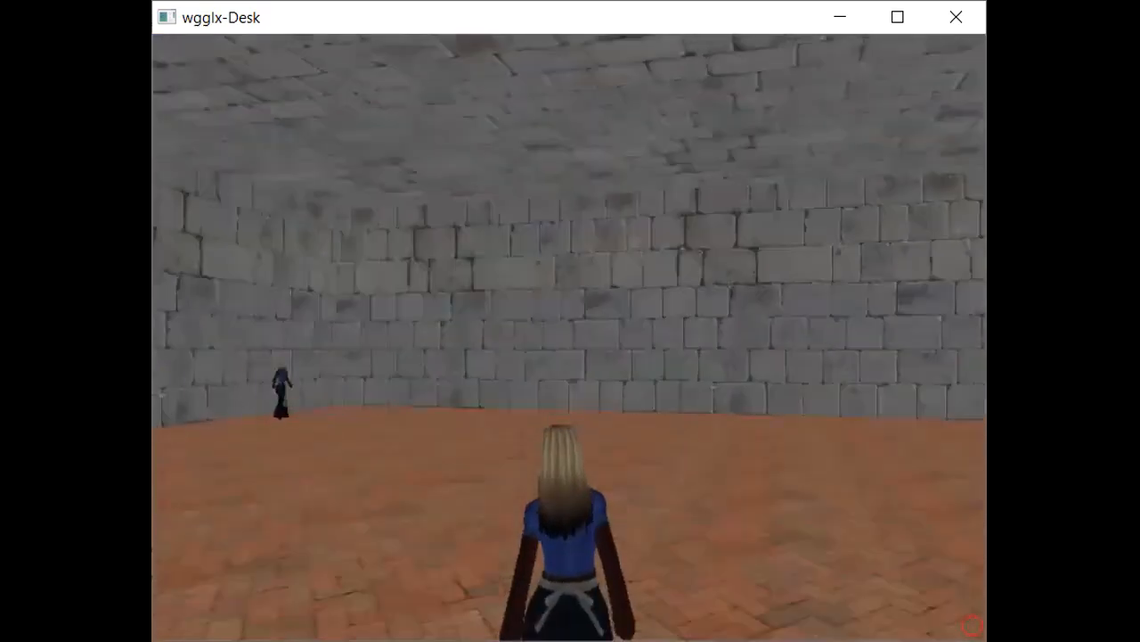
key("Escape")
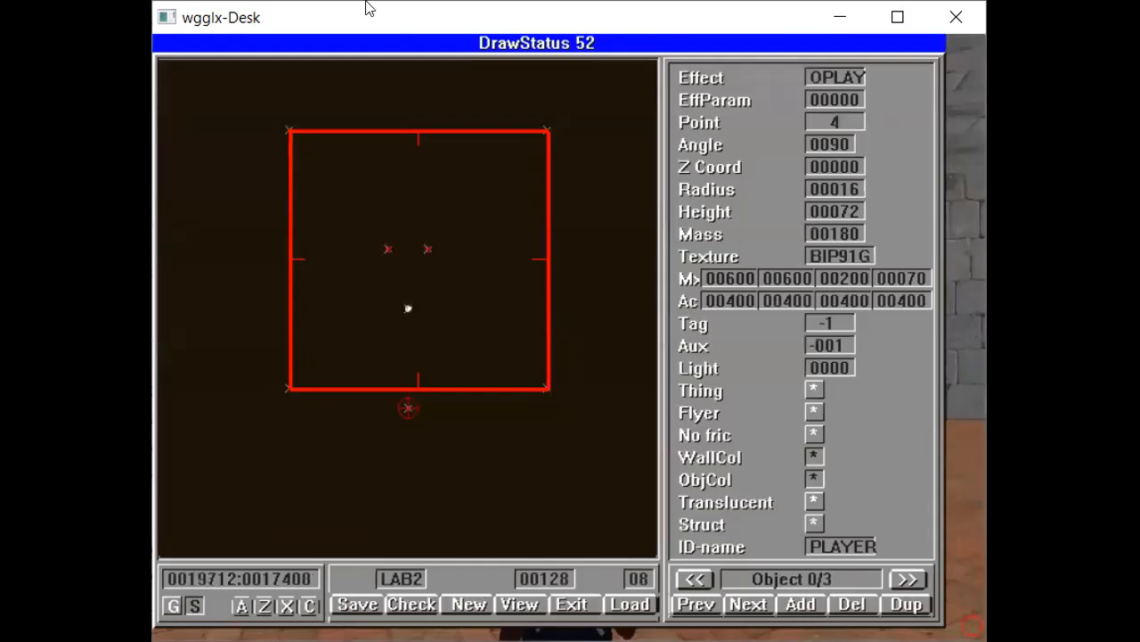
- Select the slower walking object and set its first two Mx values to 600
left_click(386, 251)
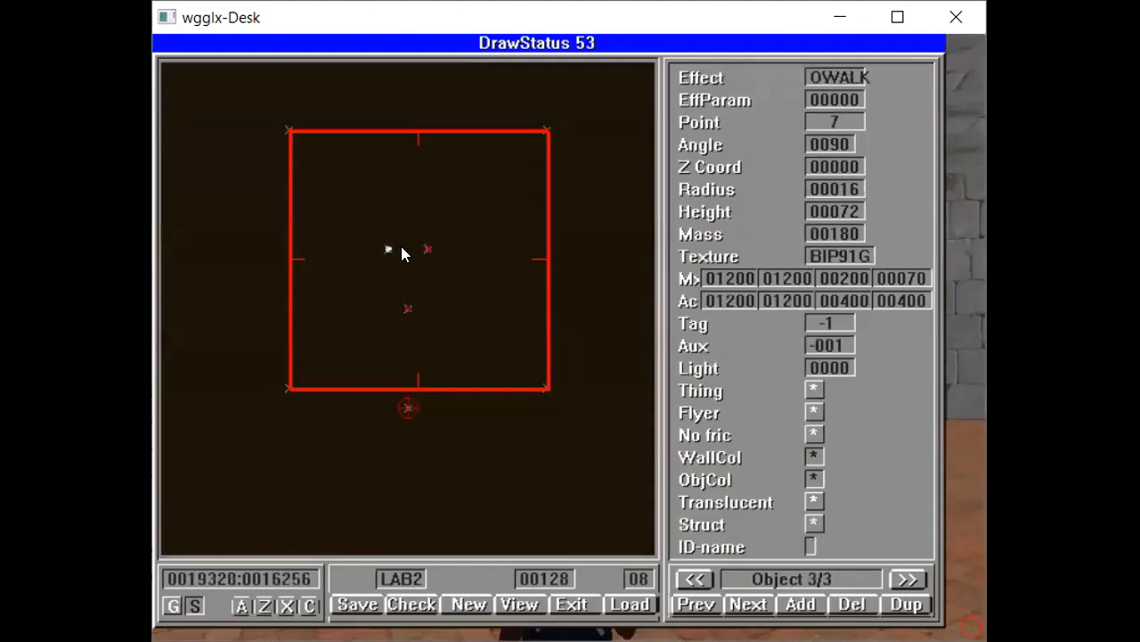
left_click(426, 249)
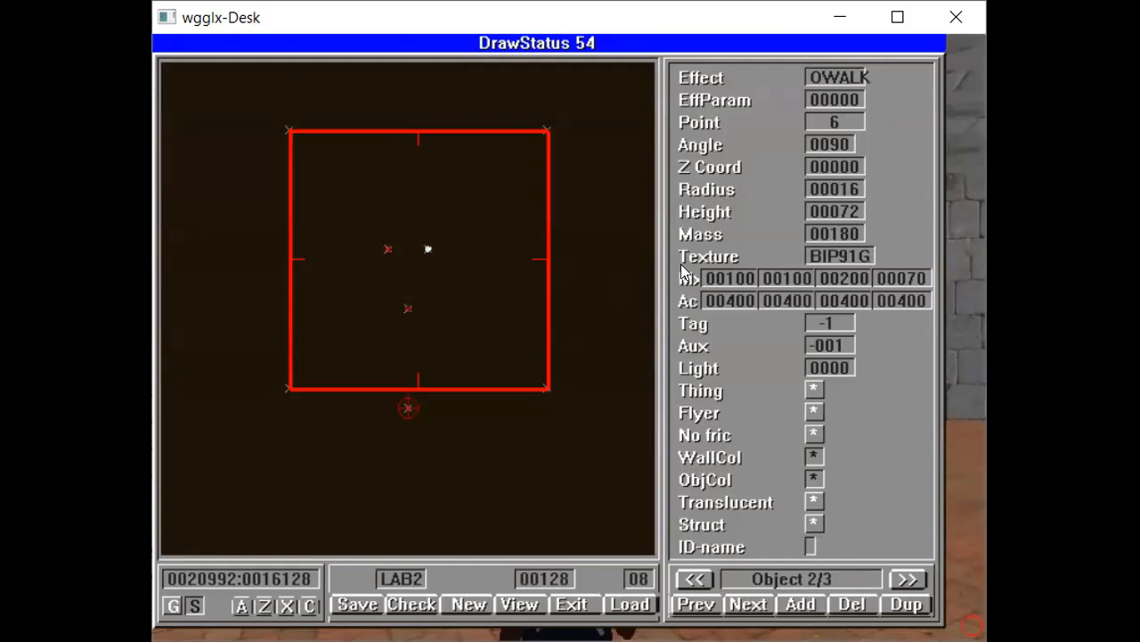
left_click(736, 278)
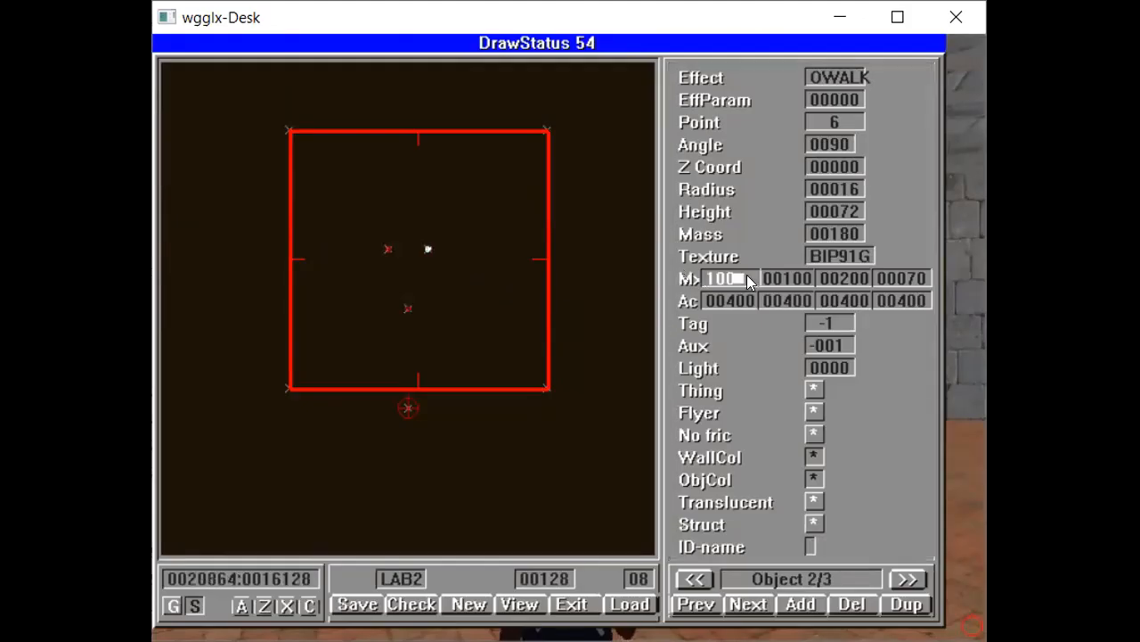
key("BackSpace")
key("BackSpace")
key("BackSpace")
type("60")
key("Tab")
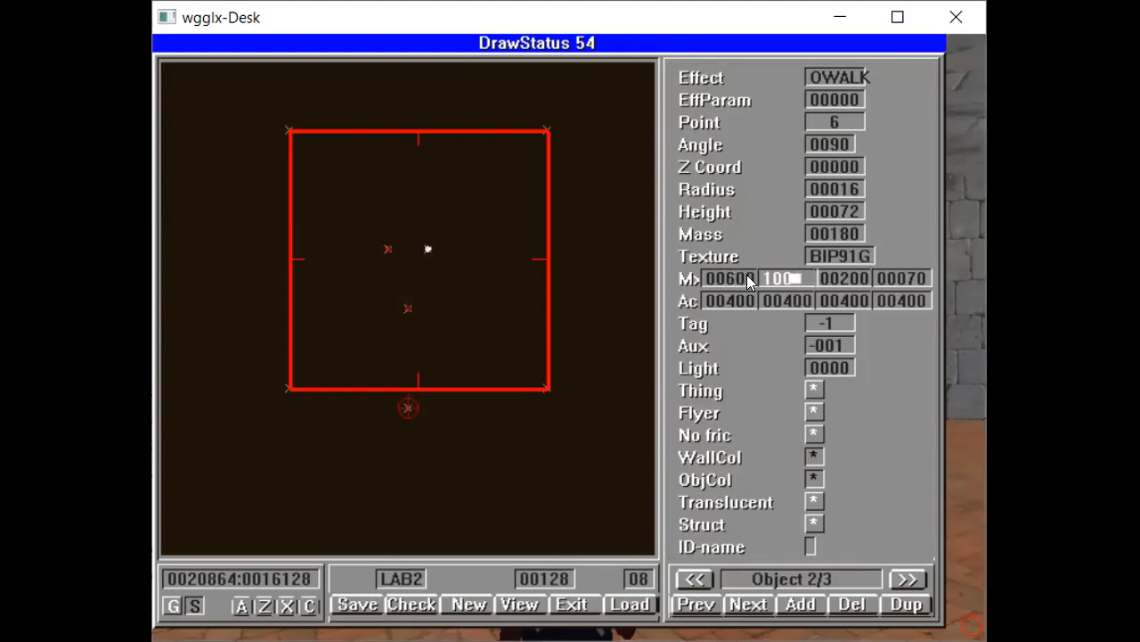
key("BackSpace")
key("BackSpace")
key("BackSpace")
type("6")
key("Return")
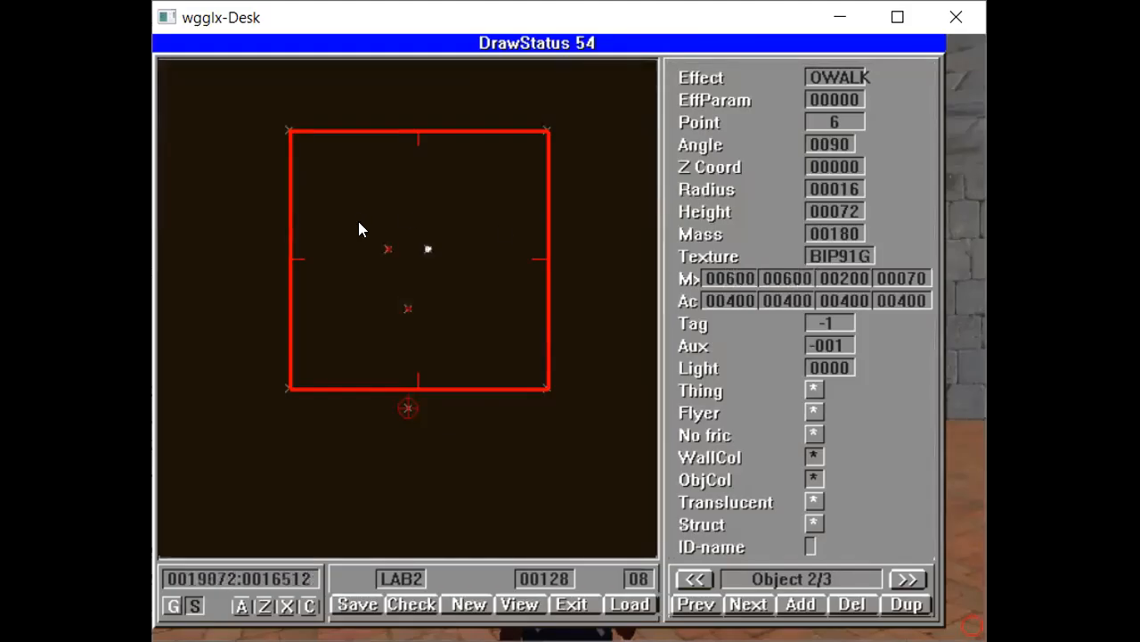
- Delete the fast walking object and place five new walking objects spread around the room
left_click(387, 251)
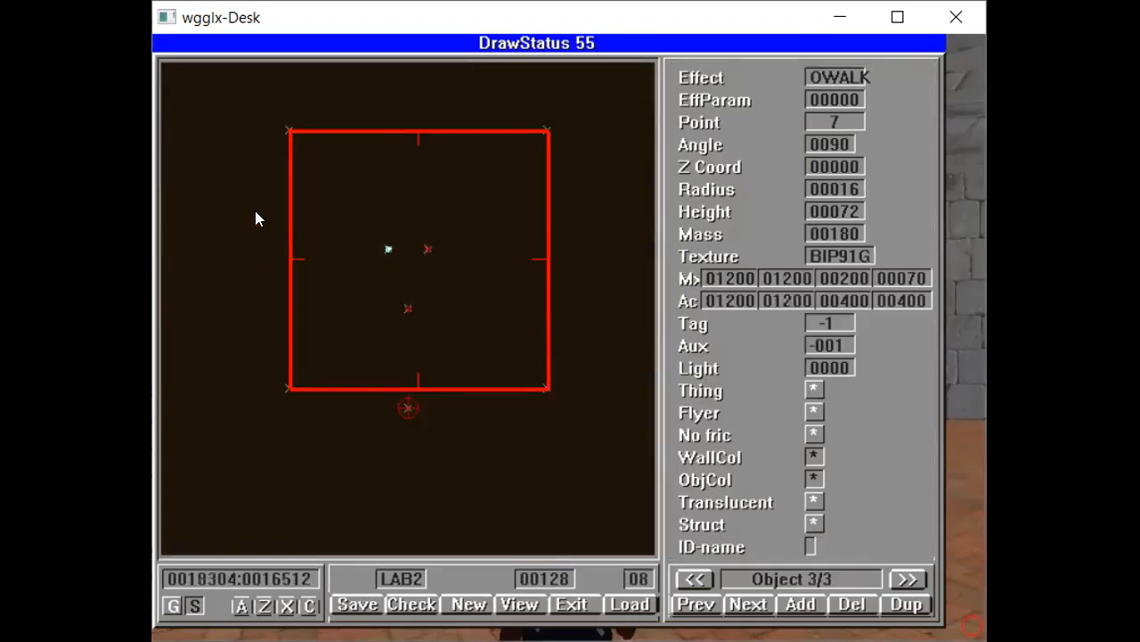
key("Delete")
left_click(389, 208)
left_click(367, 268)
left_click(487, 229)
left_click(507, 328)
left_click(329, 349)
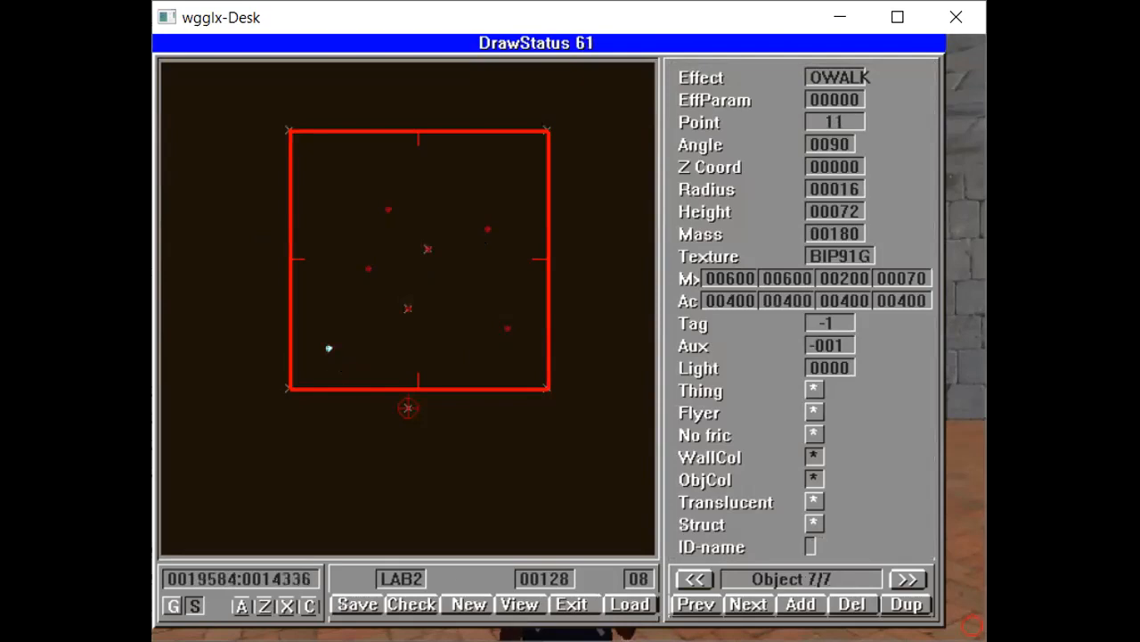
- Save the level, load it again, and enter the 3D view
left_click(357, 604)
key("Return")
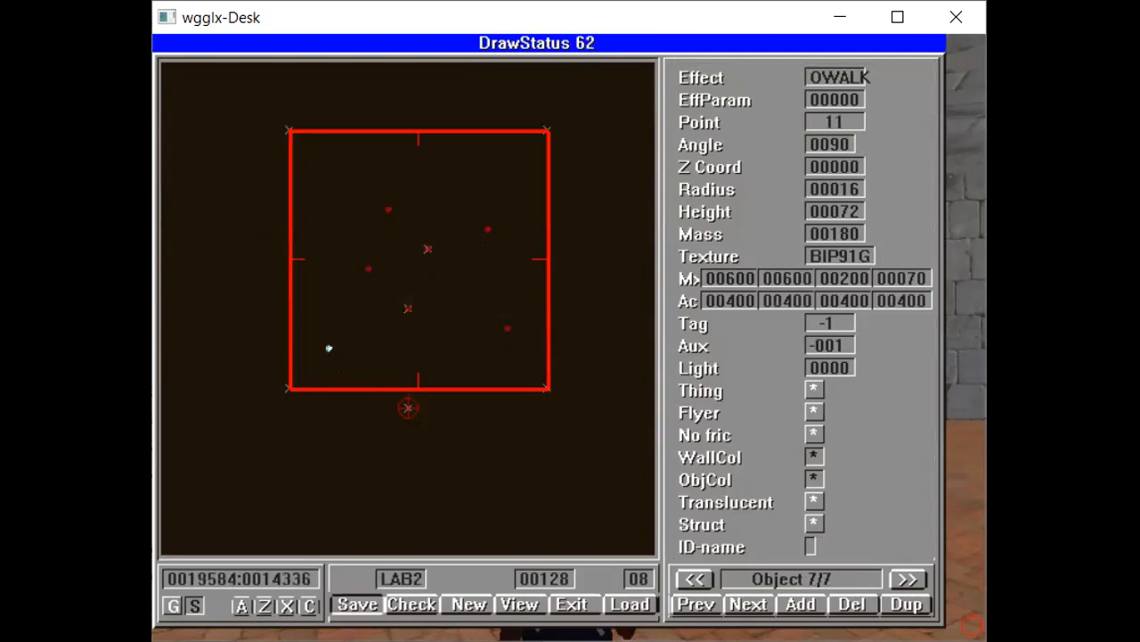
left_click(630, 604)
key("Return")
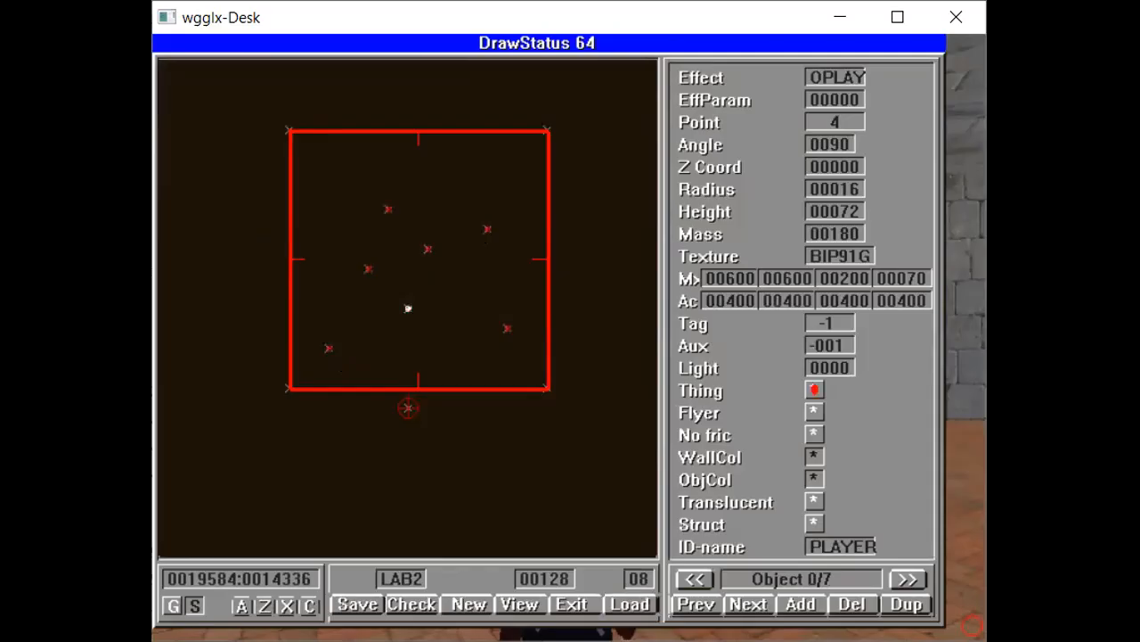
key("Escape")
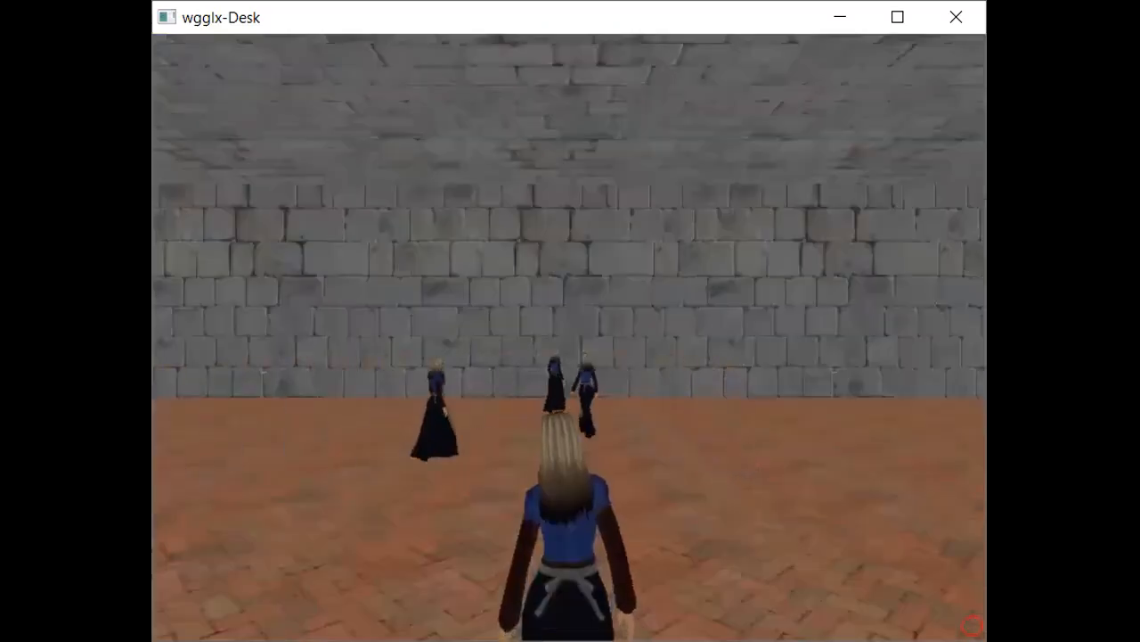
- Turn around the 3D room to watch the walking characters
key("Left")
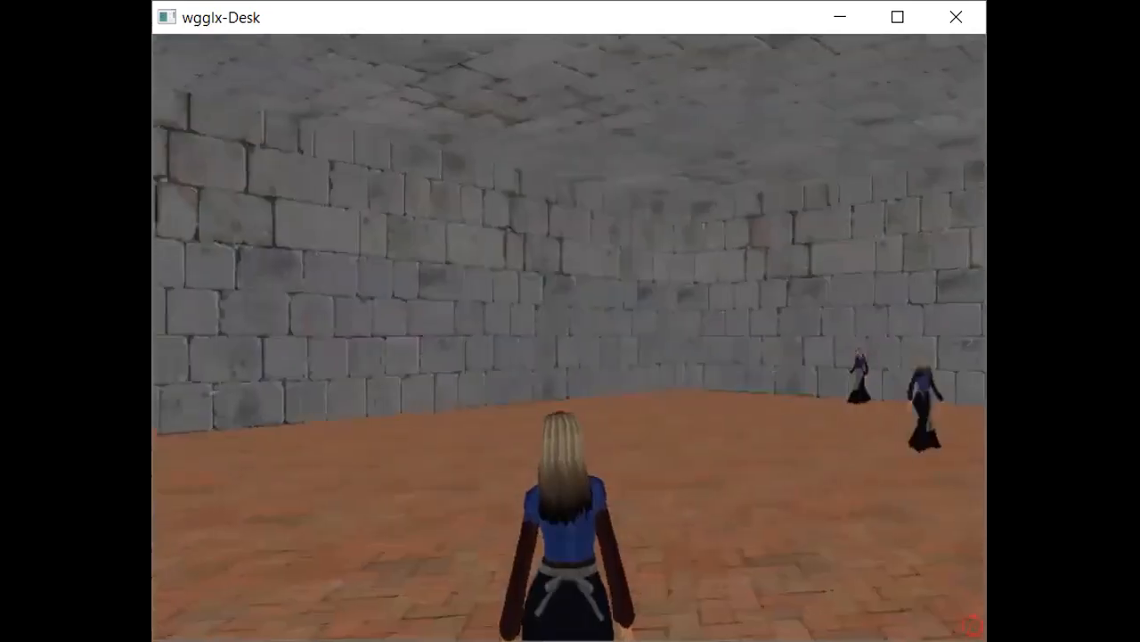
key("Left")
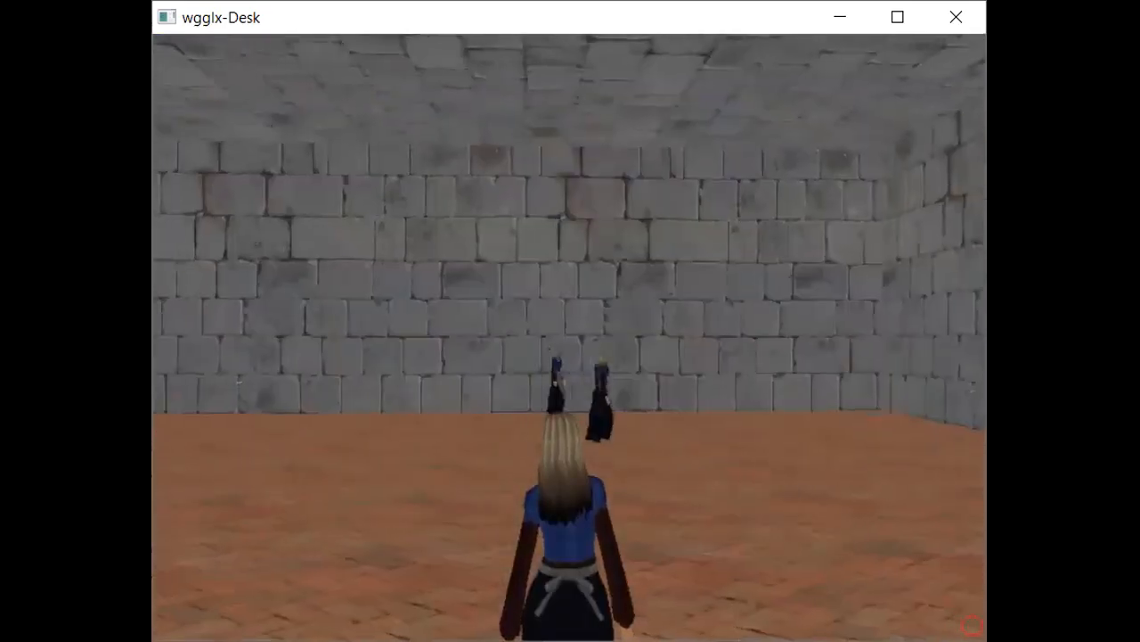
key("Right")
key("Right")
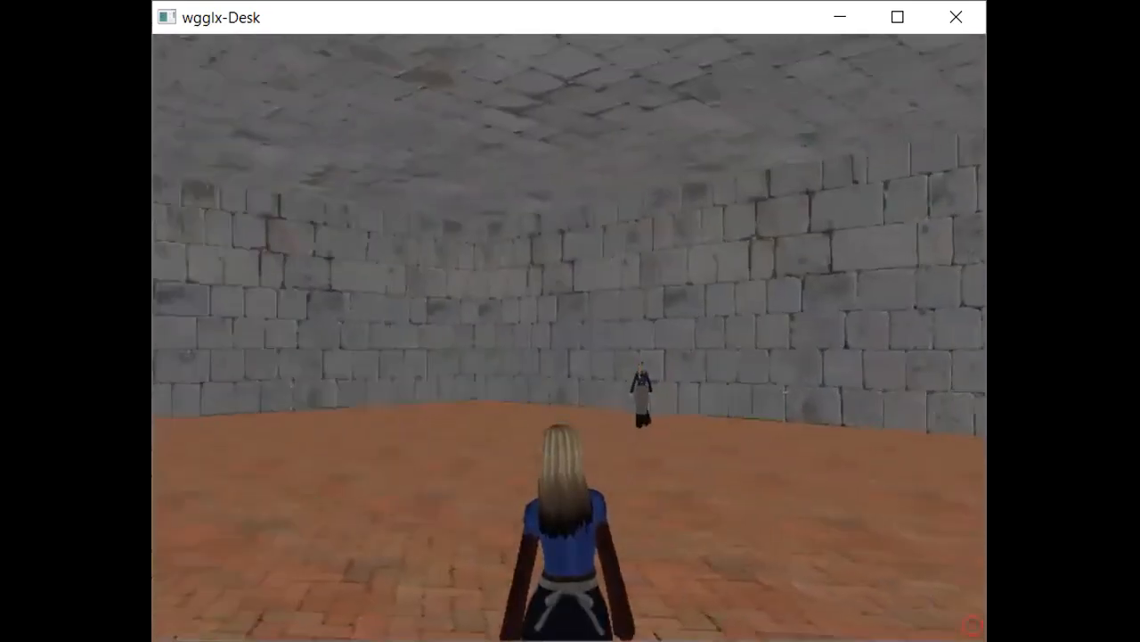
key("Left")
key("Left")
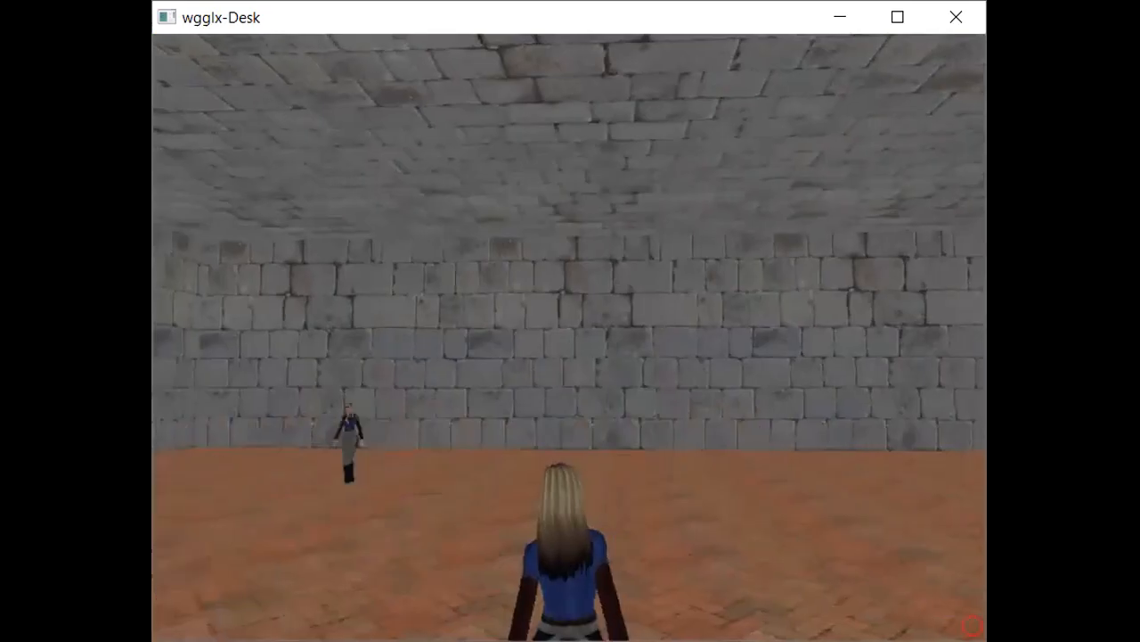
key("Left")
key("Left")
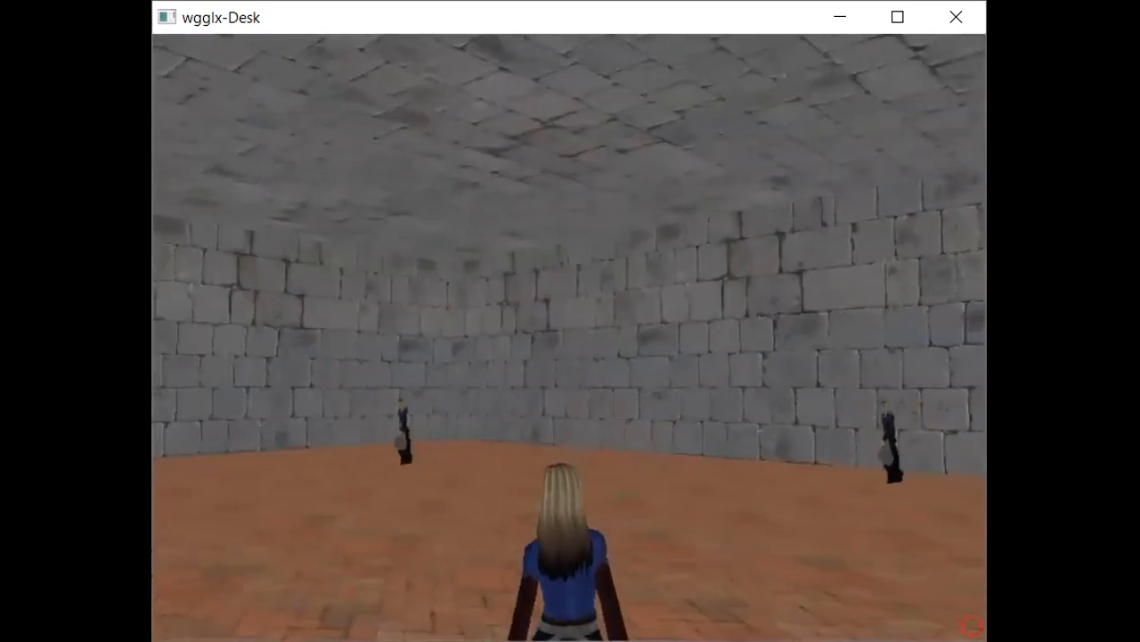
key("Left")
key("Left")
key("Left")
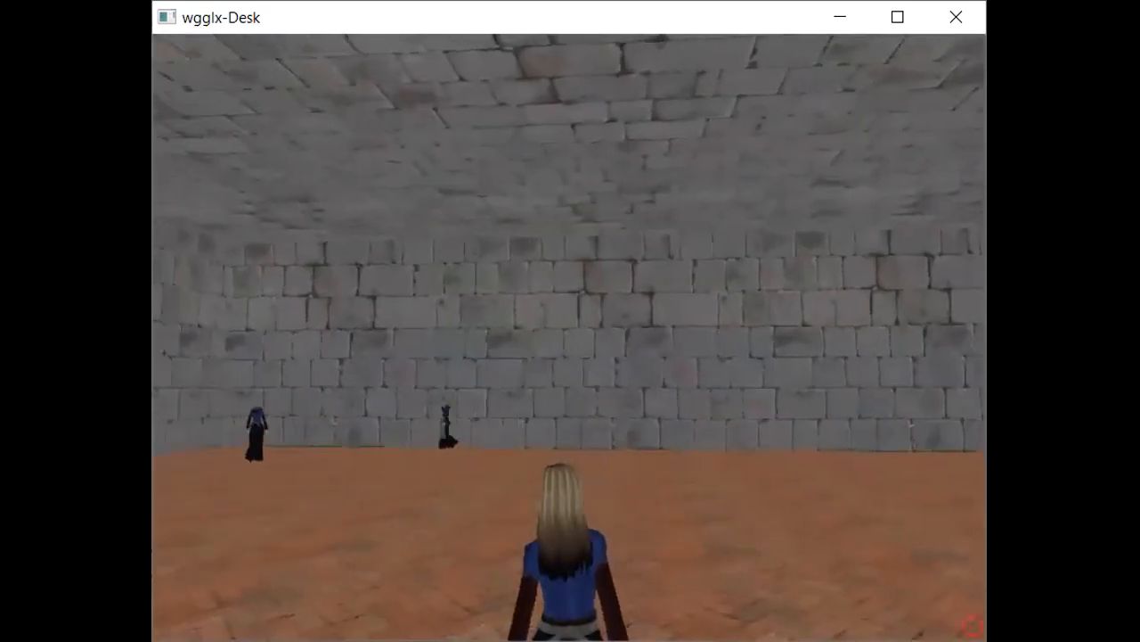
key("Left")
key("Left")
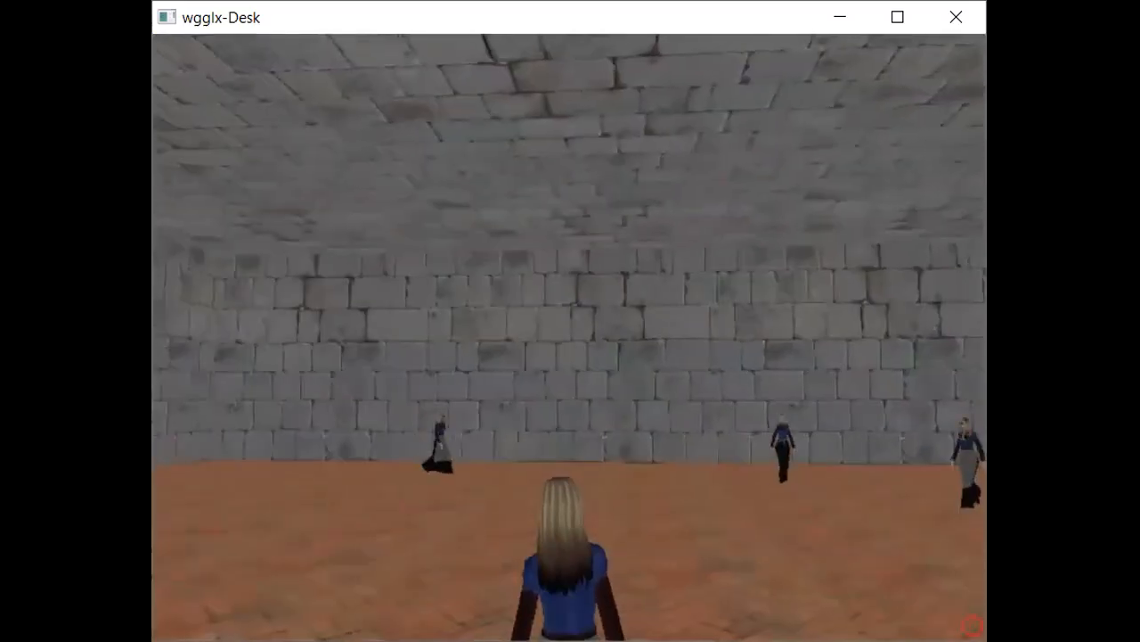